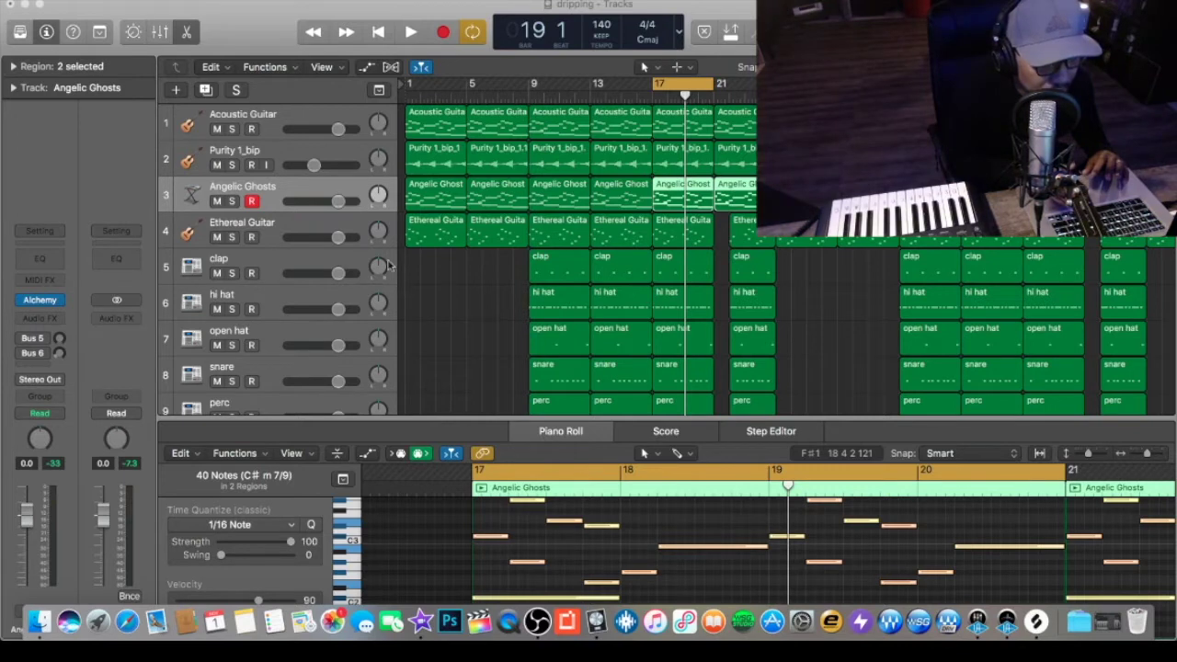
Step: Select the Acoustic Guitar track so its 20-note pattern shows in the Piano Roll
{"action": "left_click", "coordinate": [271, 120]}
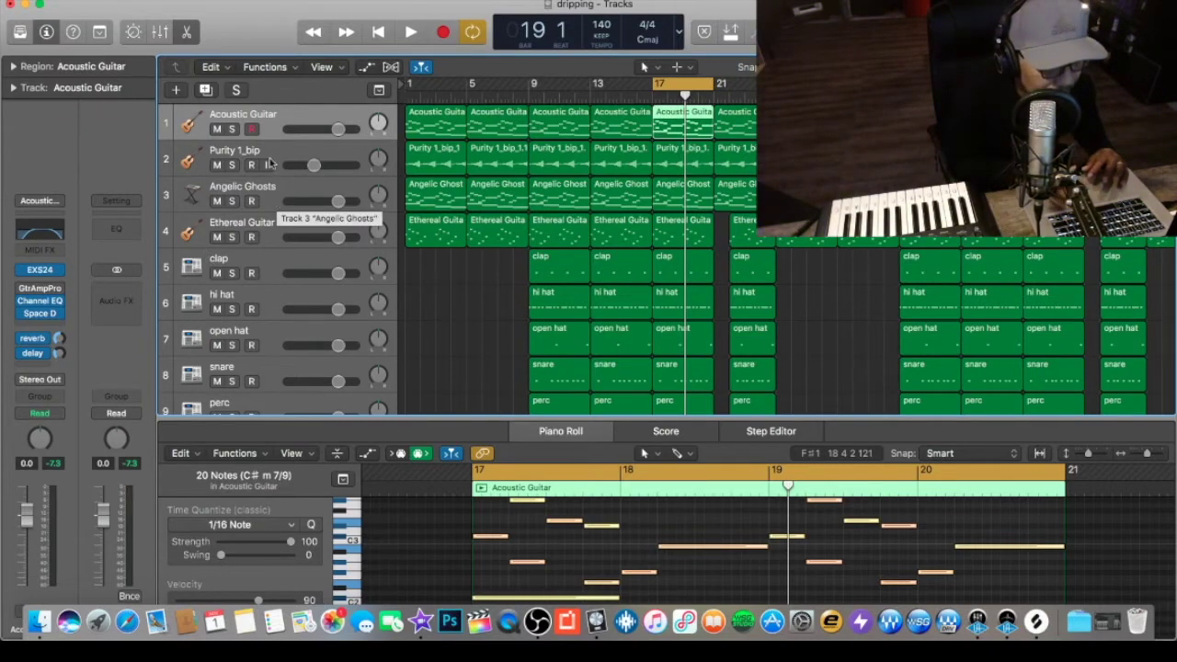
Step: Solo the Acoustic Guitar track and make the note editor taller
{"action": "left_click", "coordinate": [232, 129]}
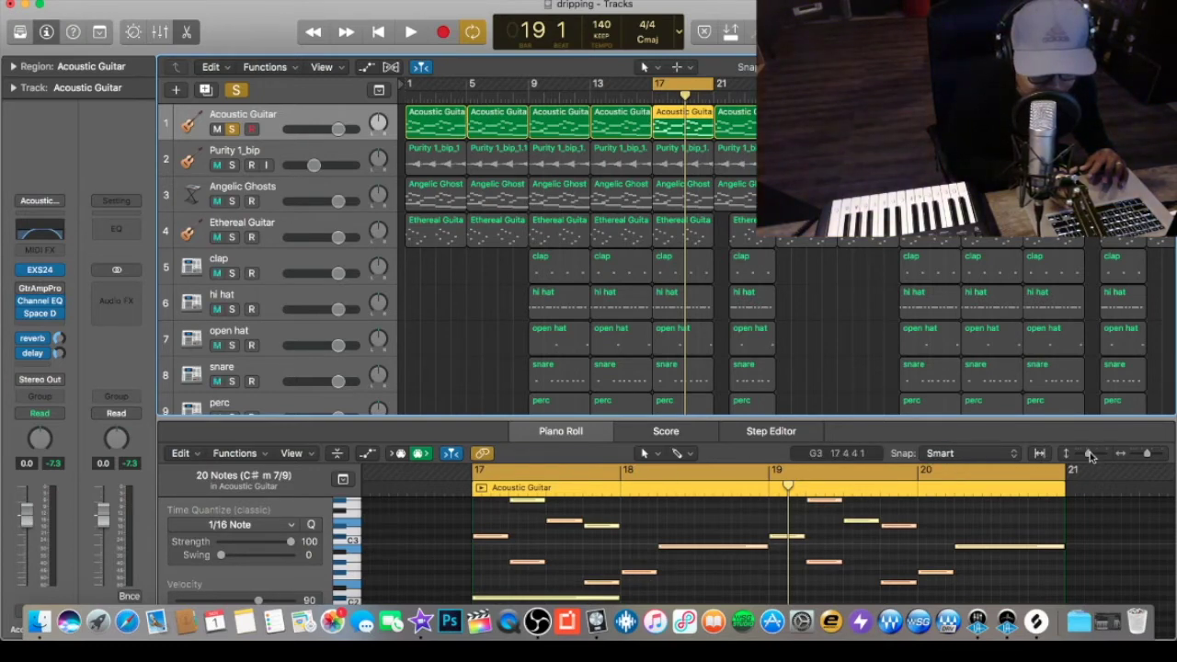
{"action": "left_click", "coordinate": [829, 425]}
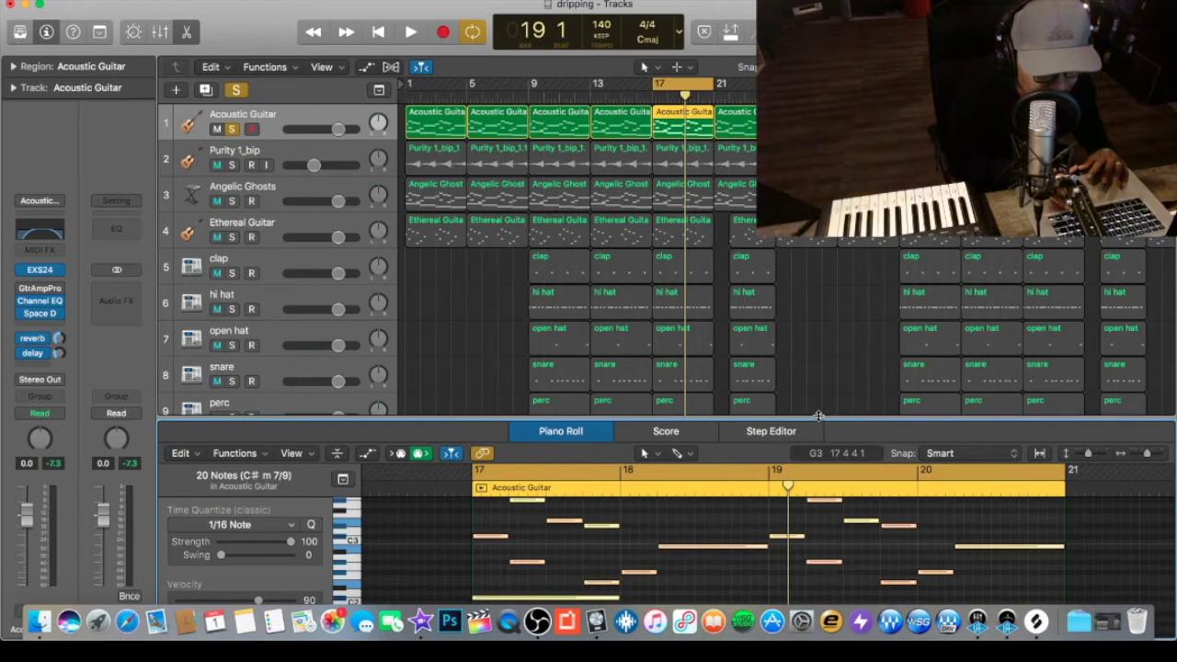
{"action": "left_click_drag", "start_coordinate": [818, 416], "coordinate": [817, 352]}
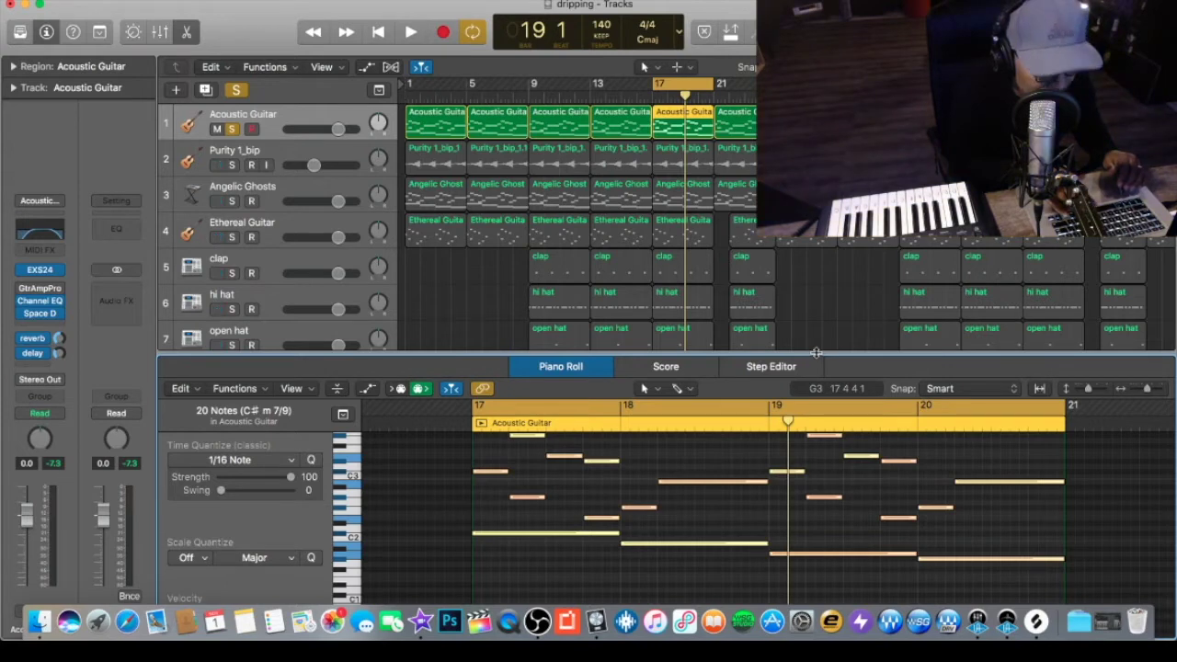
Step: Play the Acoustic Guitar part alone, then move the solo to Purity 1_bip
{"action": "key", "text": "space"}
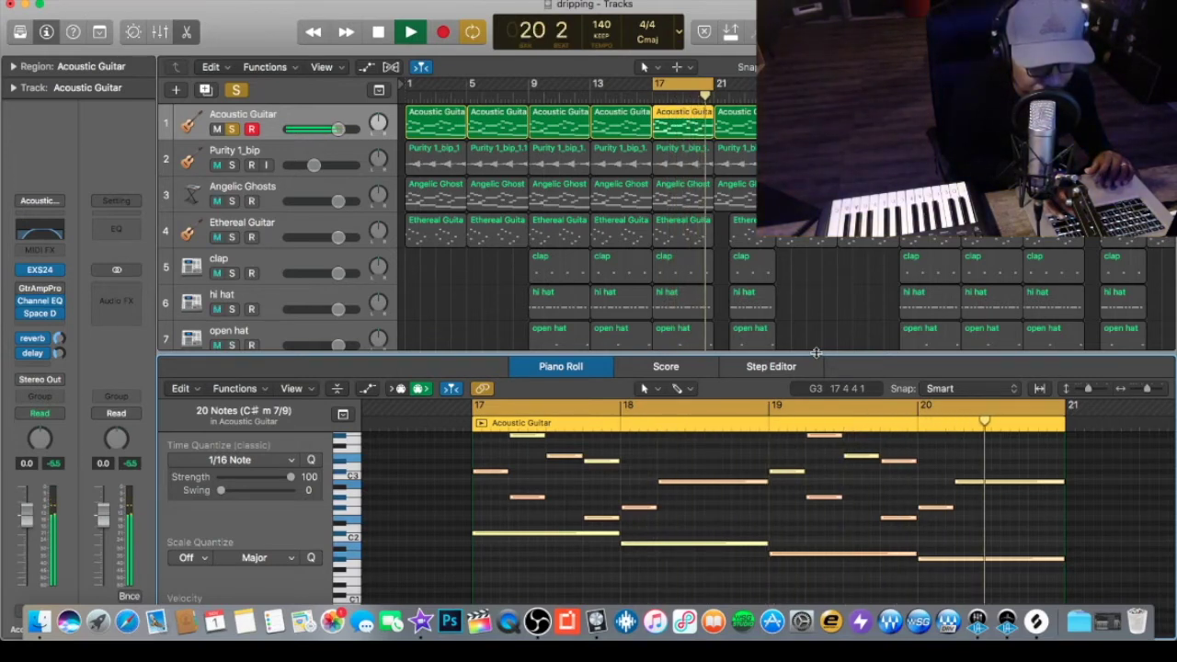
{"action": "key", "text": "space"}
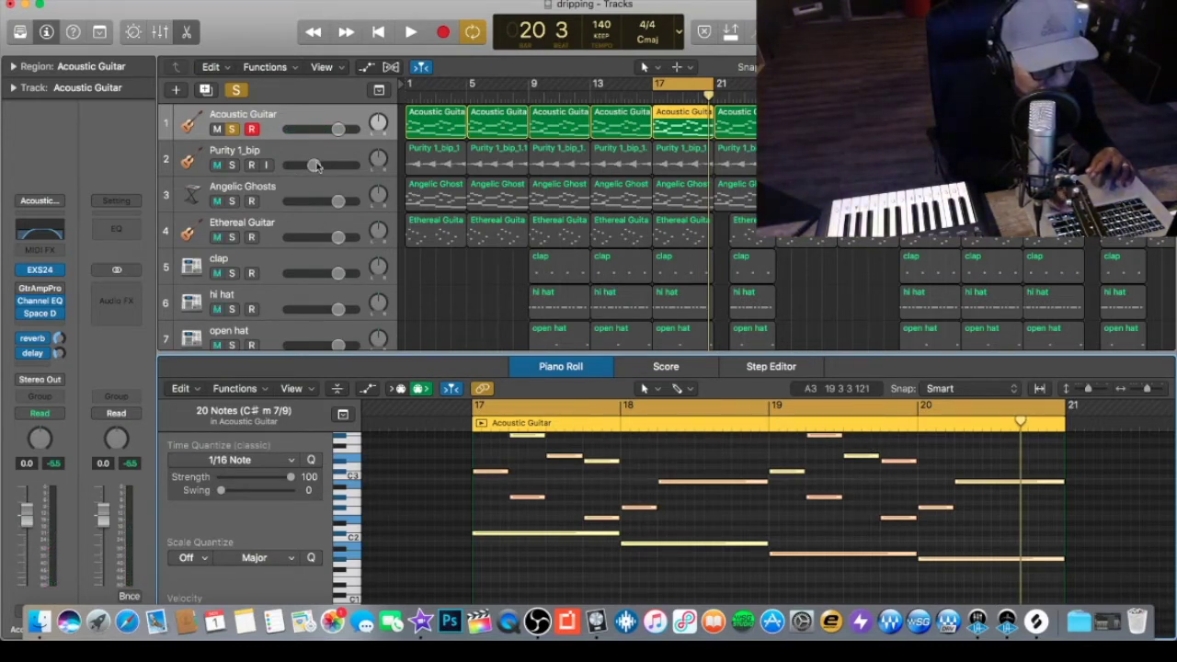
{"action": "left_click", "coordinate": [231, 130]}
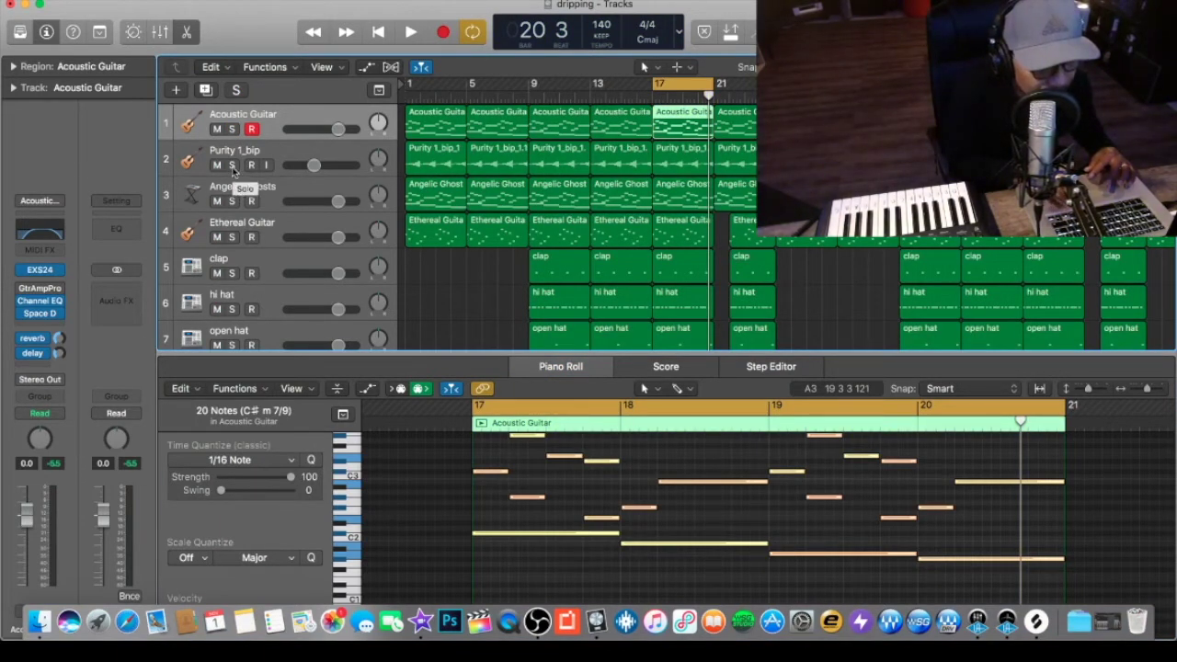
{"action": "left_click", "coordinate": [232, 166]}
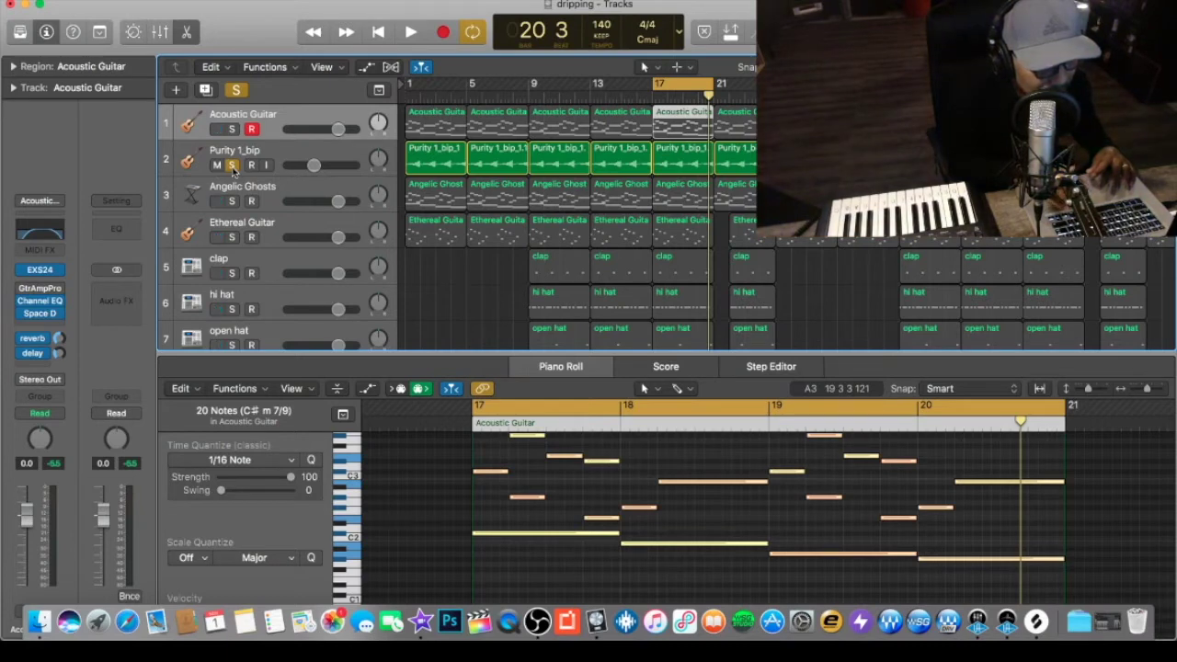
Step: Select the Purity 1_bip track so its audio waveform shows in the Audio File editor
{"action": "left_click", "coordinate": [267, 155]}
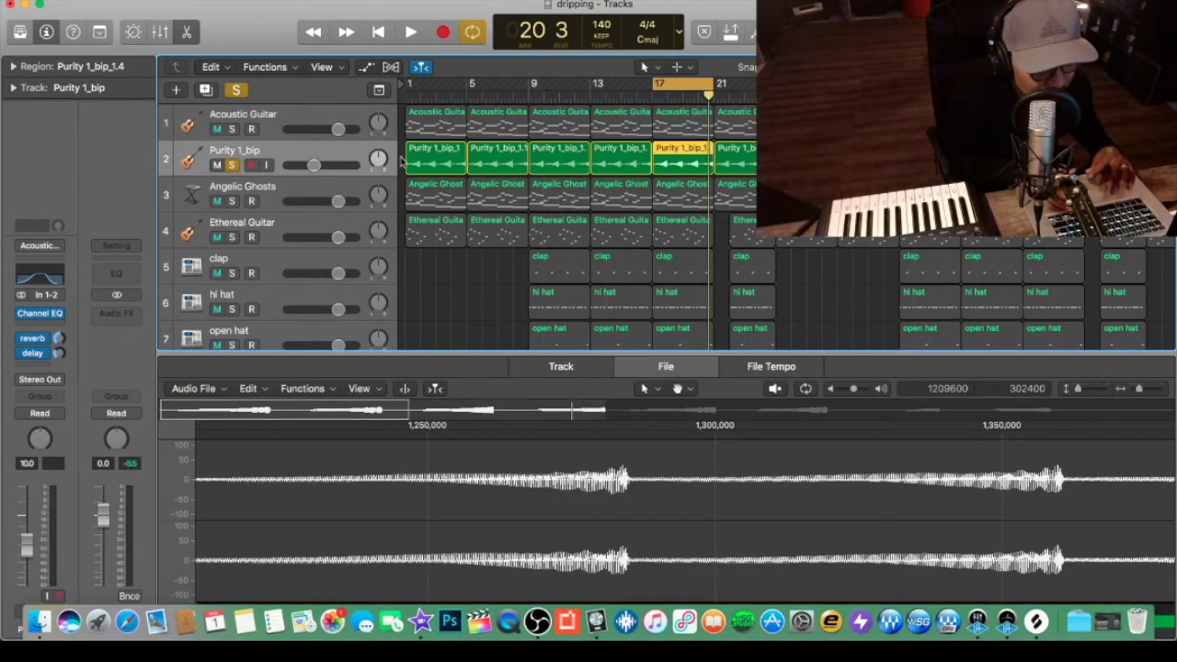
{"action": "left_click", "coordinate": [669, 131]}
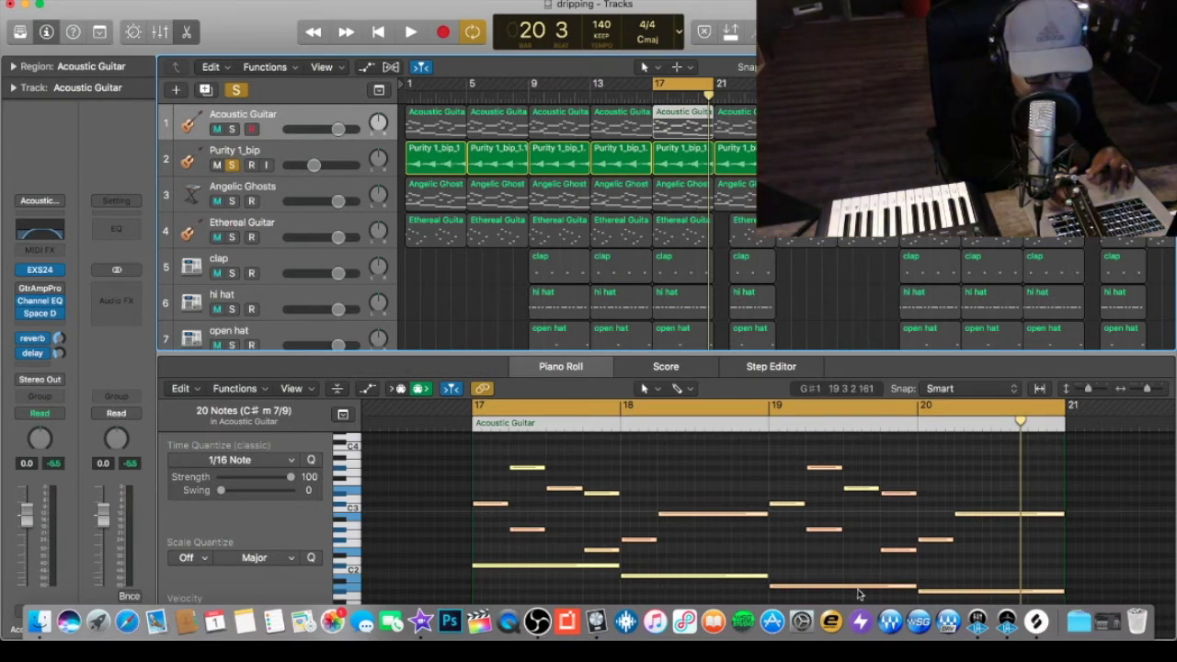
{"action": "left_click", "coordinate": [248, 150]}
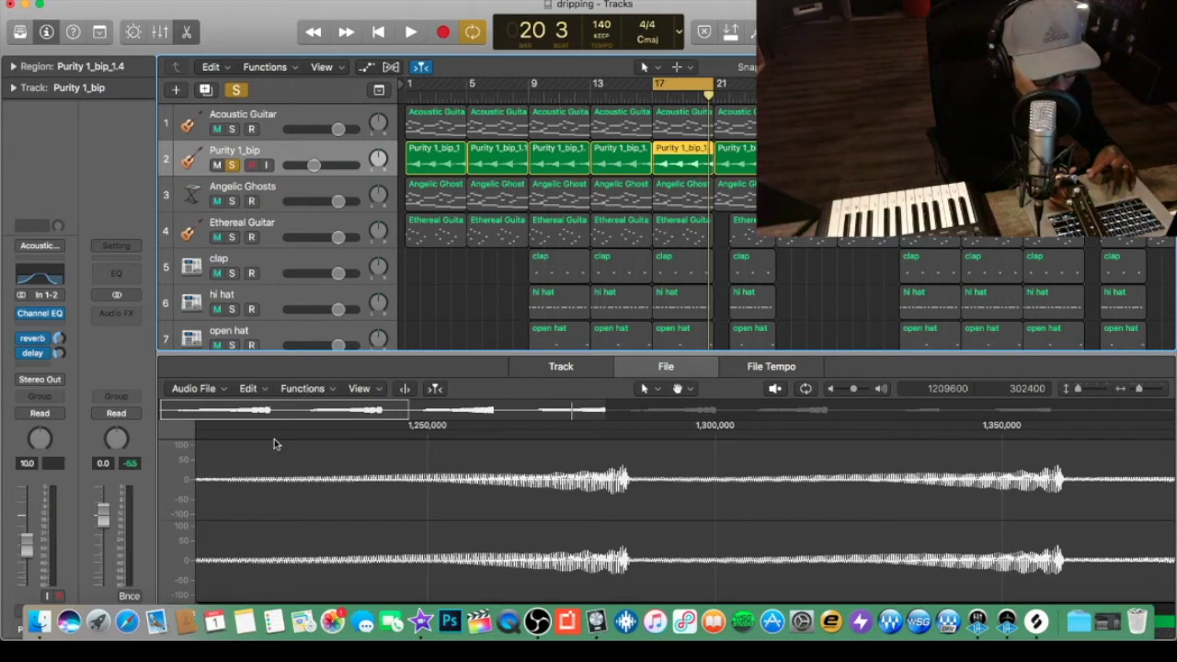
Step: Play Purity 1_bip alone, release its solo, and show the 20-note Angelic Ghosts part
{"action": "left_click", "coordinate": [321, 391]}
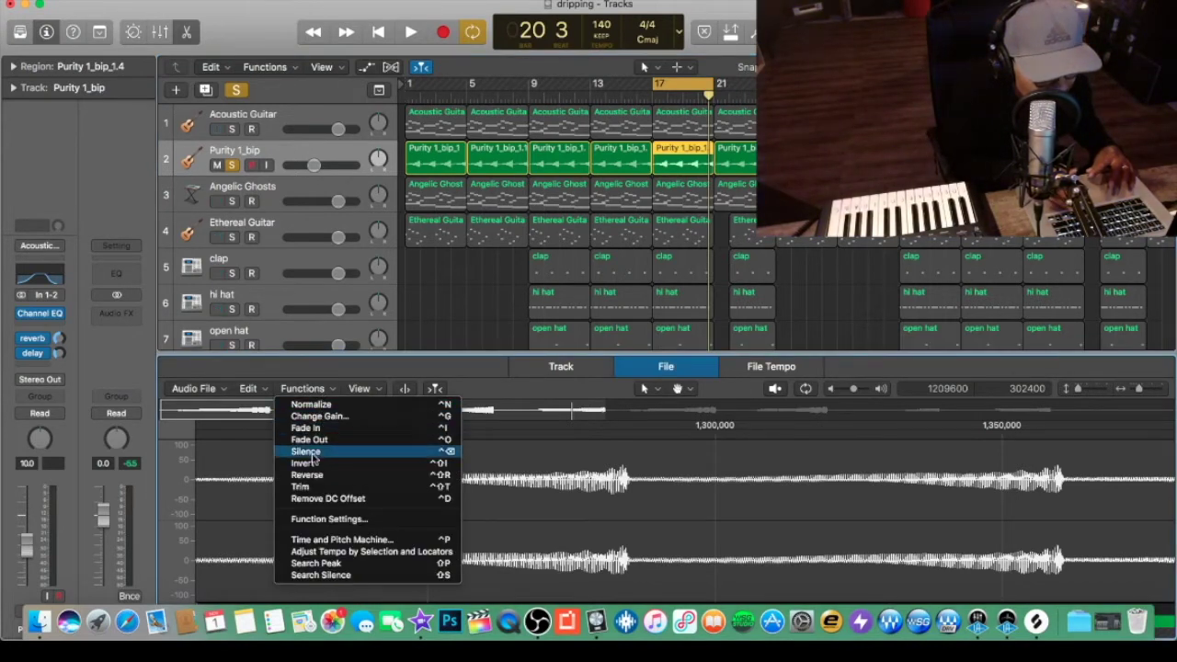
{"action": "left_click", "coordinate": [338, 368]}
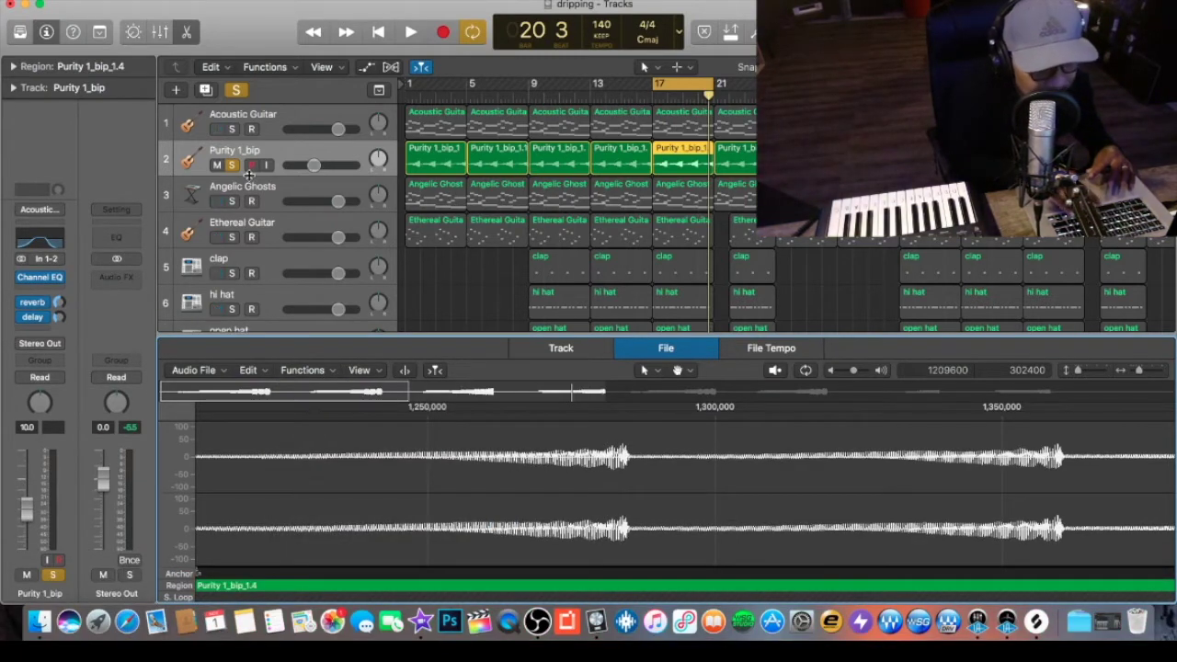
{"action": "key", "text": "space"}
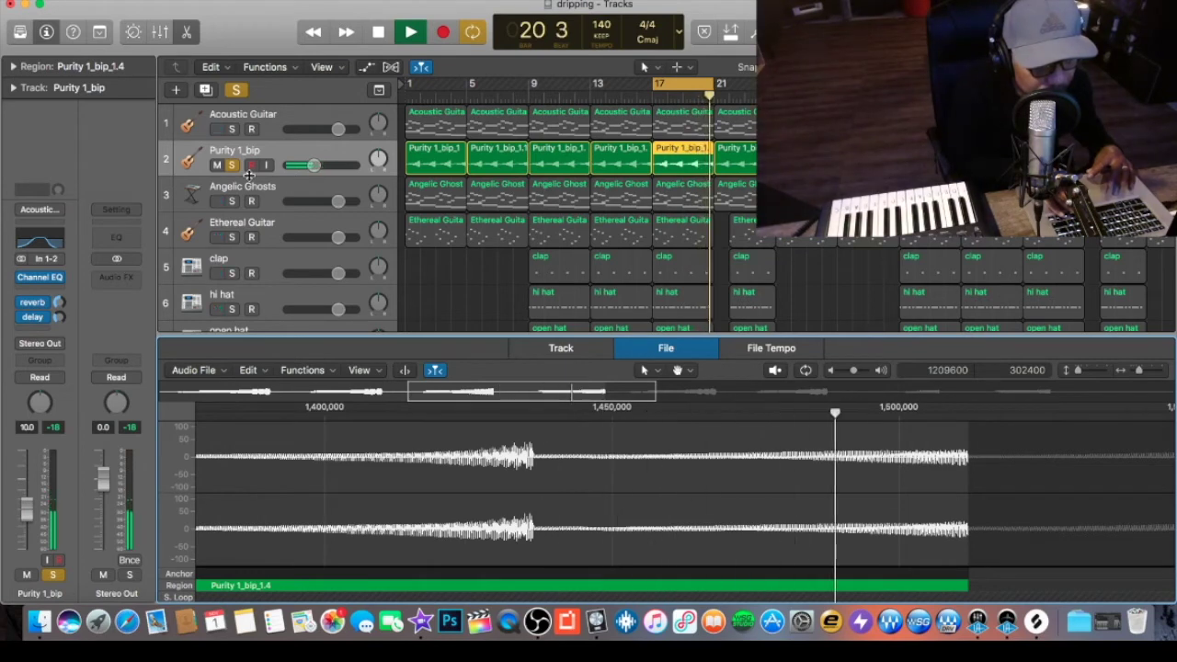
{"action": "key", "text": "space"}
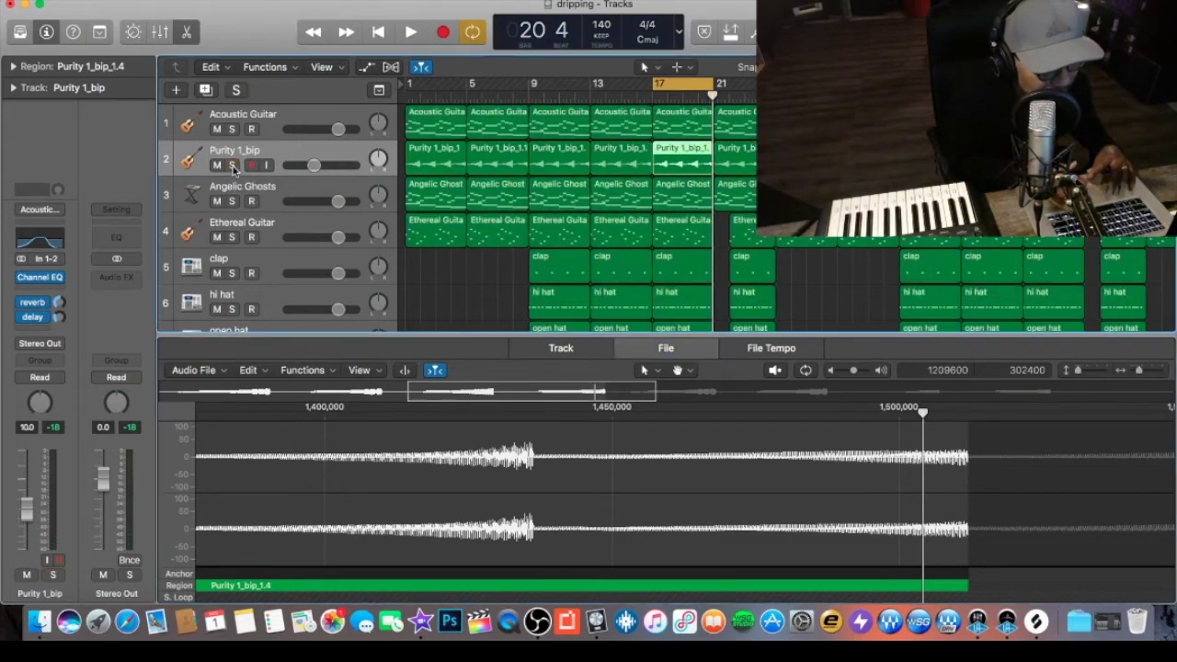
{"action": "left_click", "coordinate": [233, 165]}
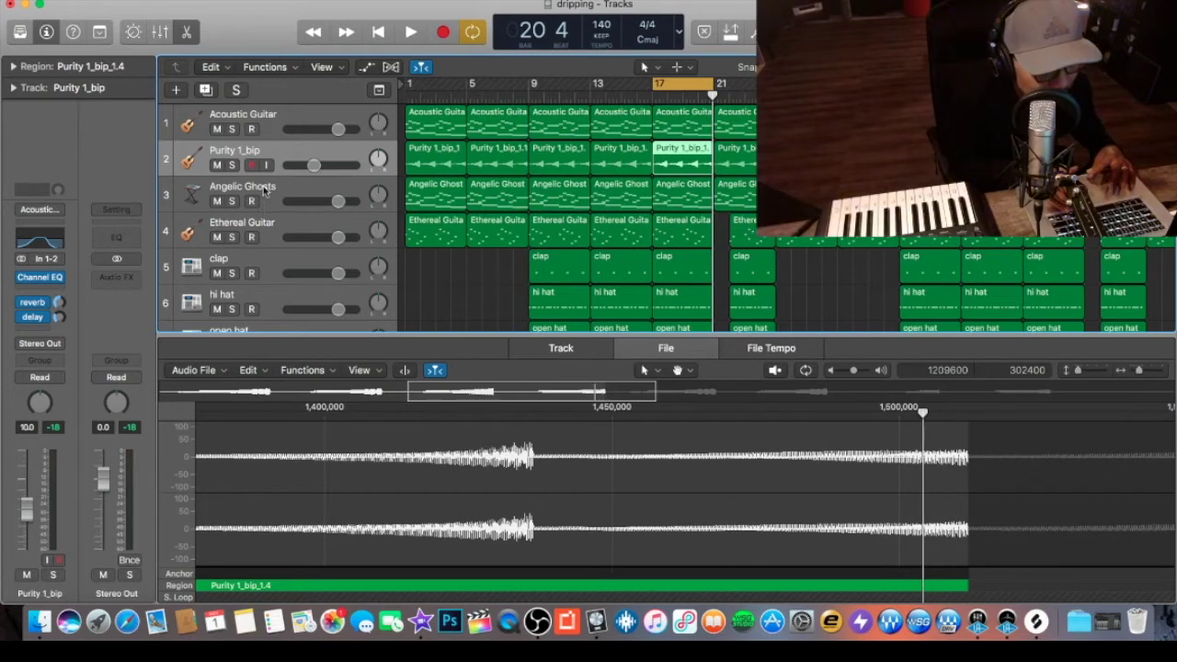
{"action": "left_click", "coordinate": [264, 189]}
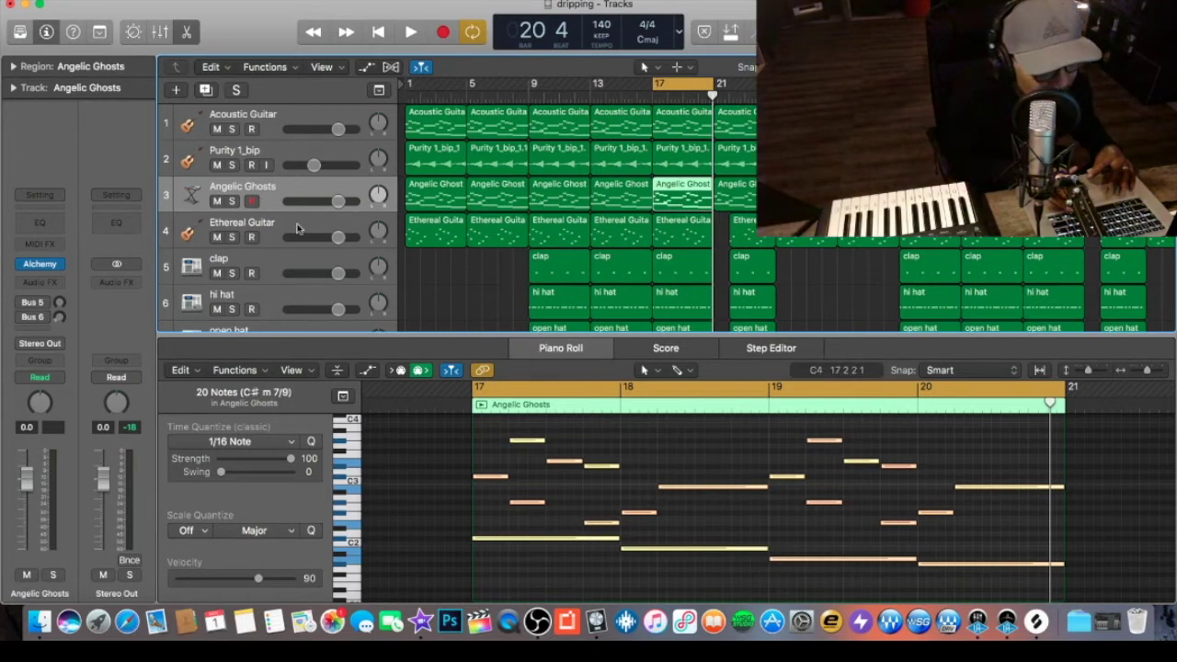
Step: Solo and play Angelic Ghosts alone, then unsolo it and select Ethereal Guitar
{"action": "left_click", "coordinate": [232, 201]}
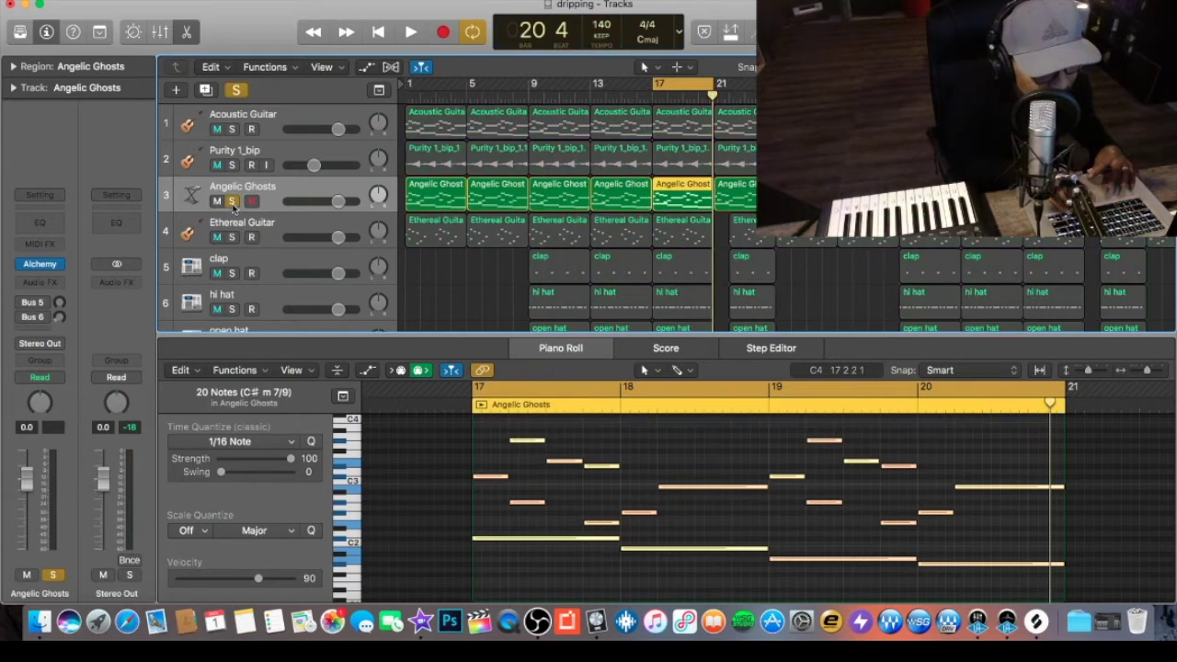
{"action": "key", "text": "space"}
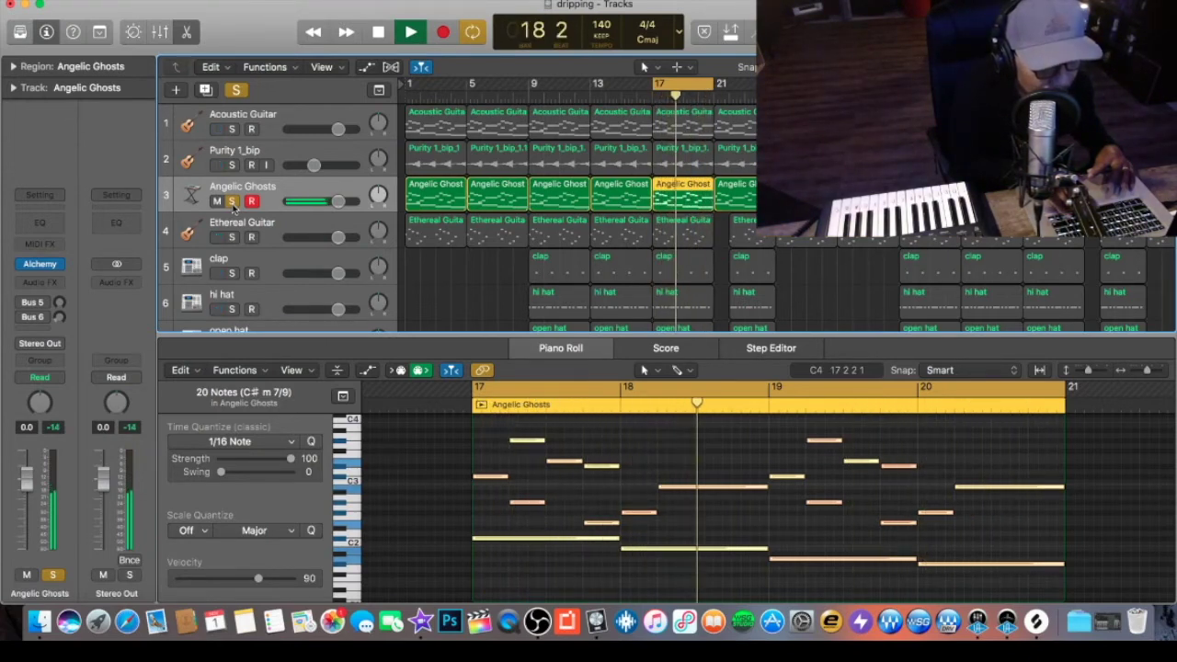
{"action": "key", "text": "space"}
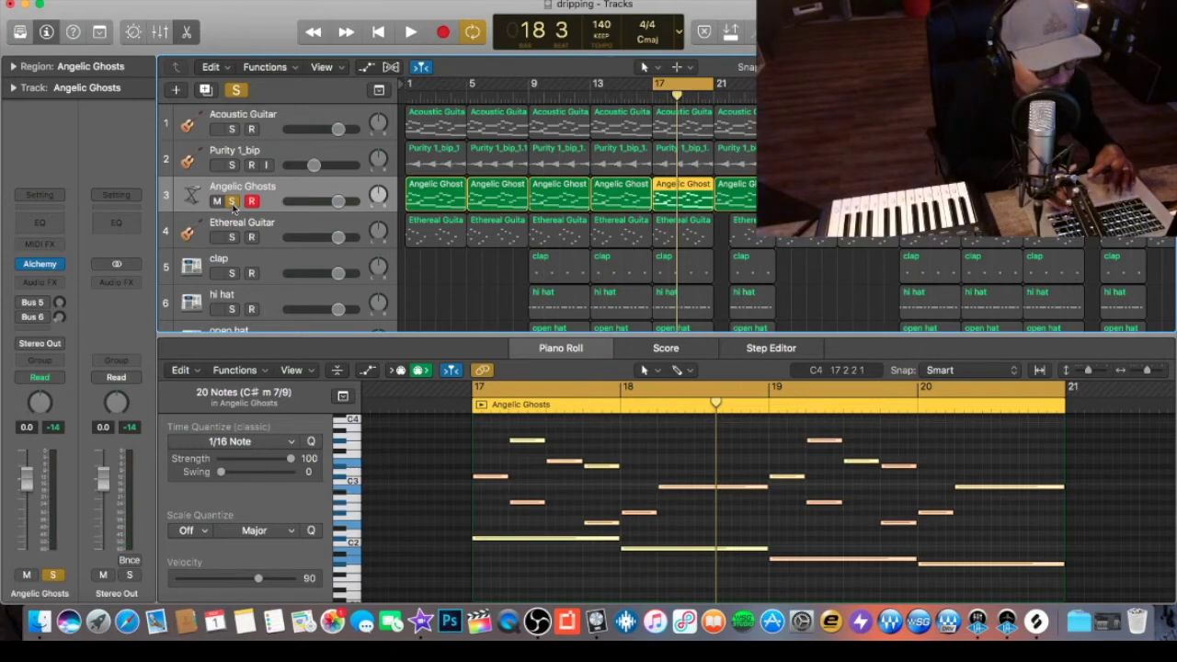
{"action": "left_click", "coordinate": [231, 203]}
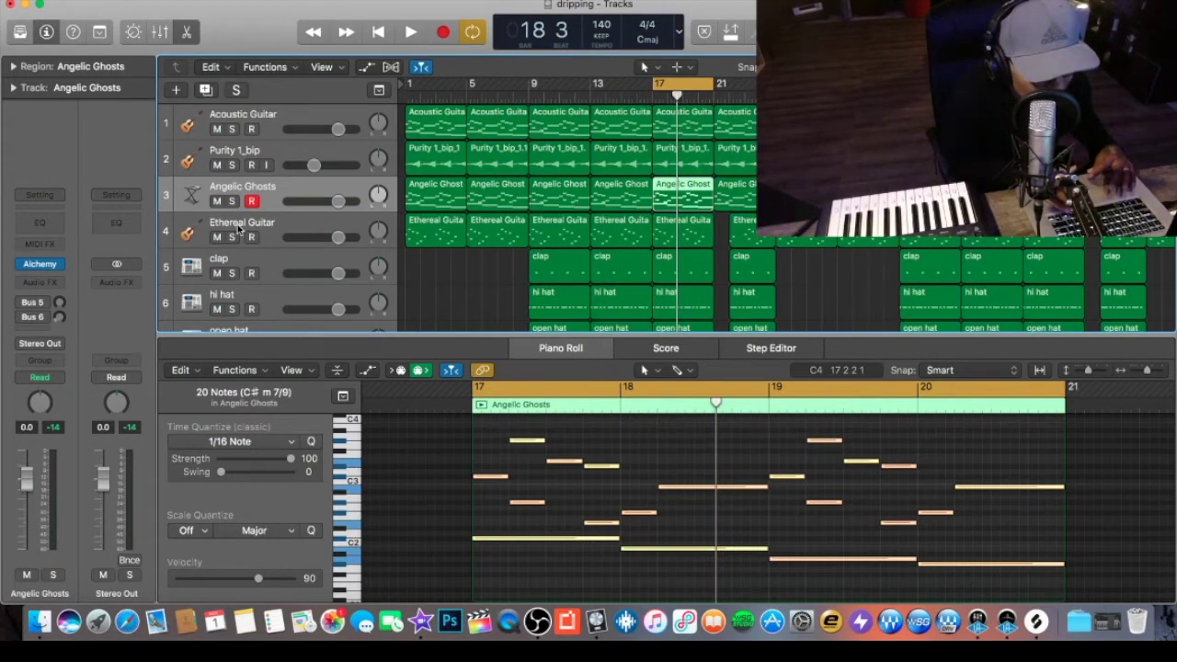
{"action": "left_click", "coordinate": [237, 229]}
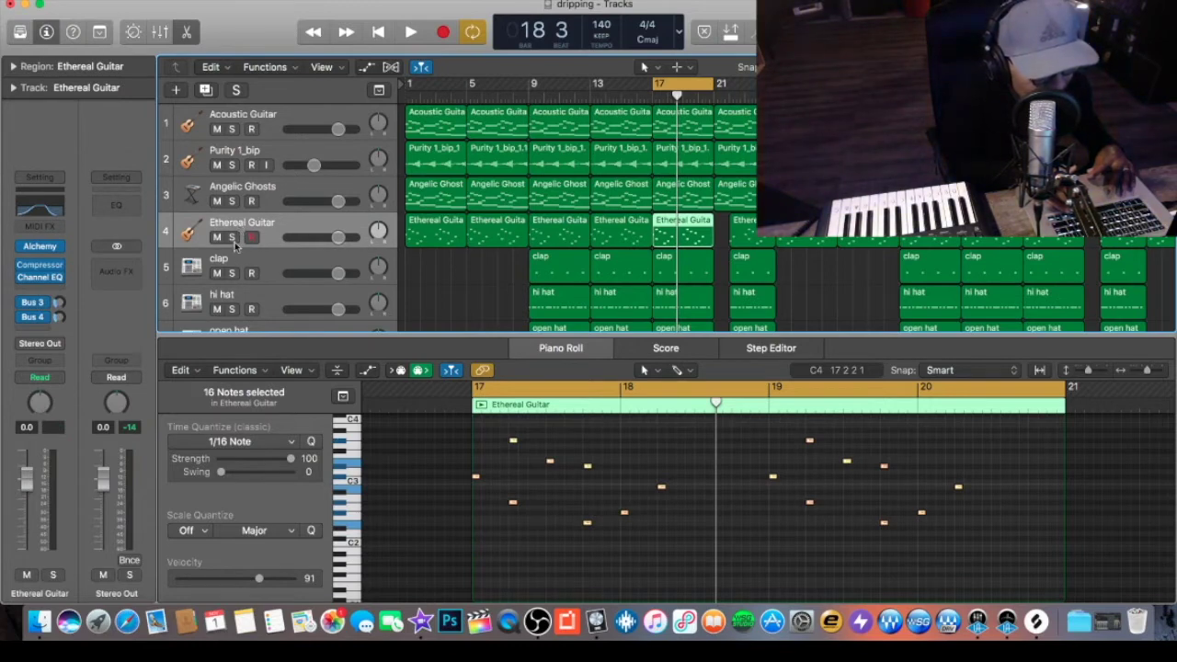
Step: Solo the Ethereal Guitar track and select its region at bar 17
{"action": "left_click", "coordinate": [232, 237]}
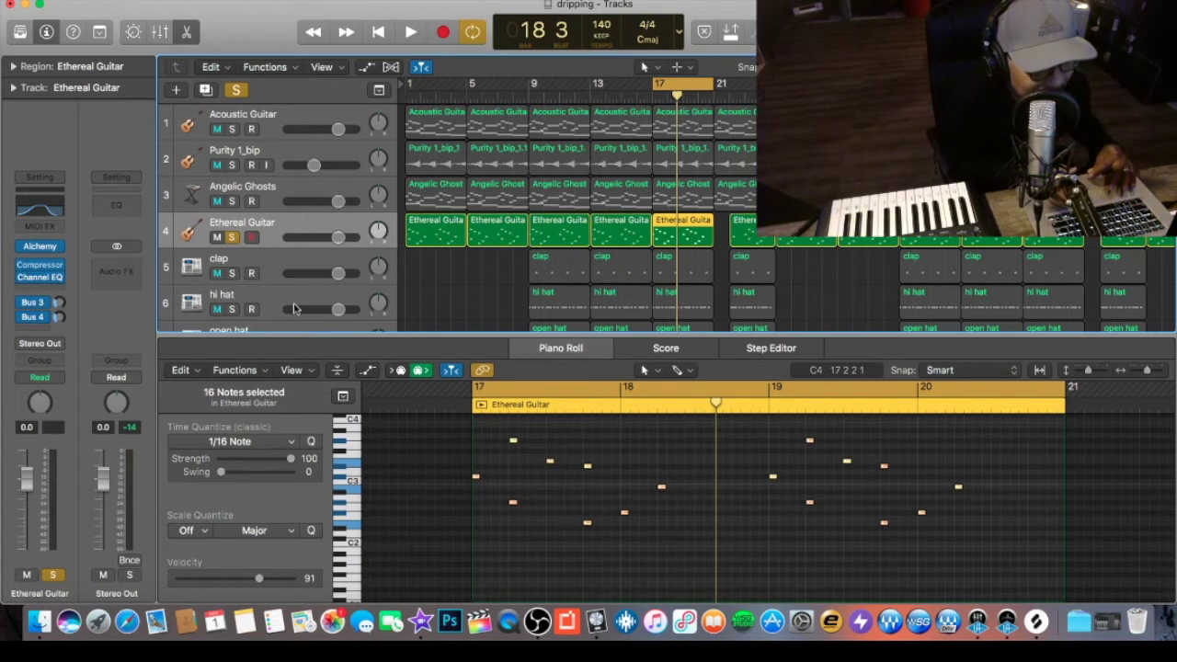
{"action": "left_click", "coordinate": [672, 125]}
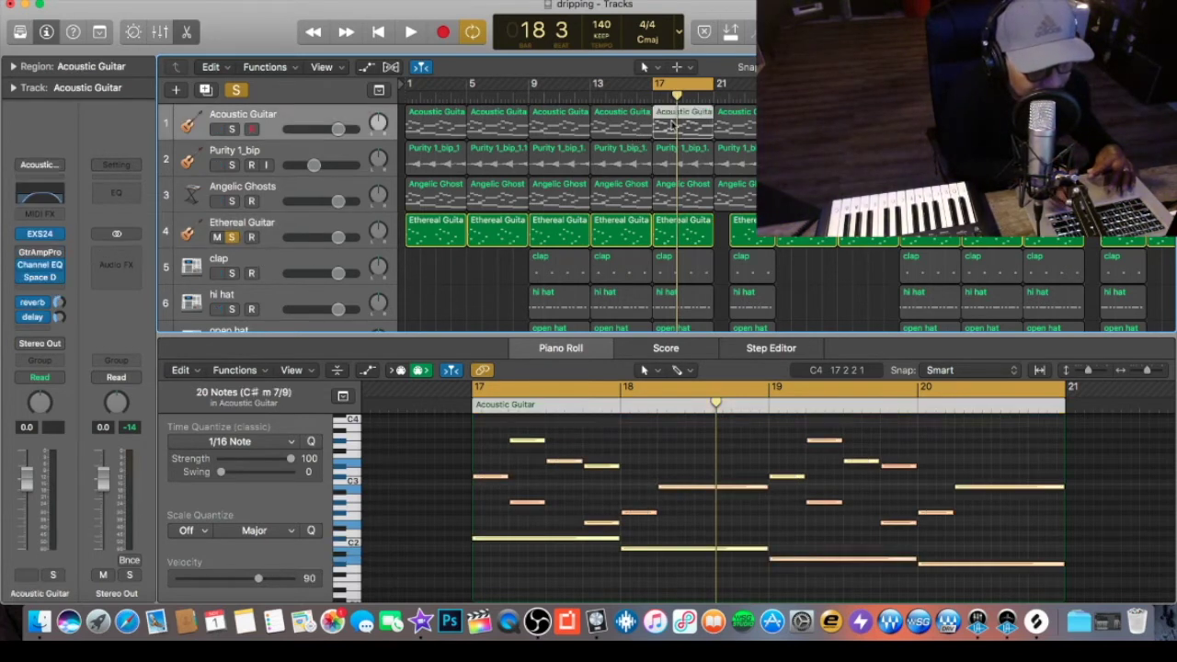
{"action": "left_click", "coordinate": [685, 239]}
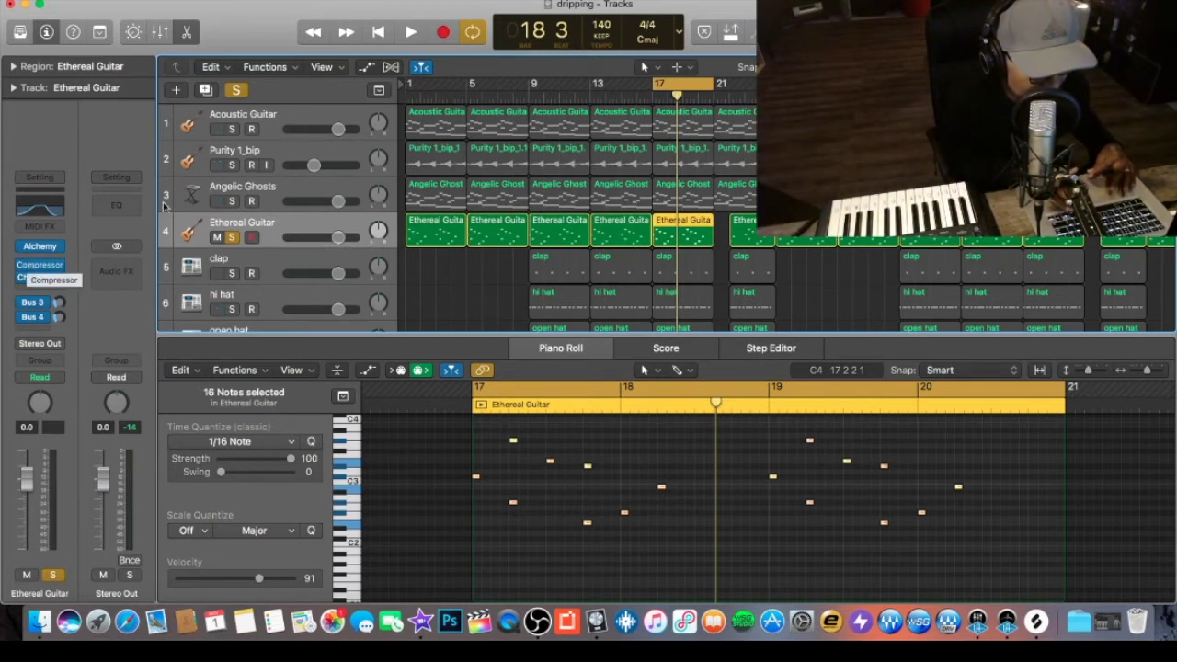
Step: Play the Ethereal Guitar part alone, then move the solo to the clap track
{"action": "key", "text": "space"}
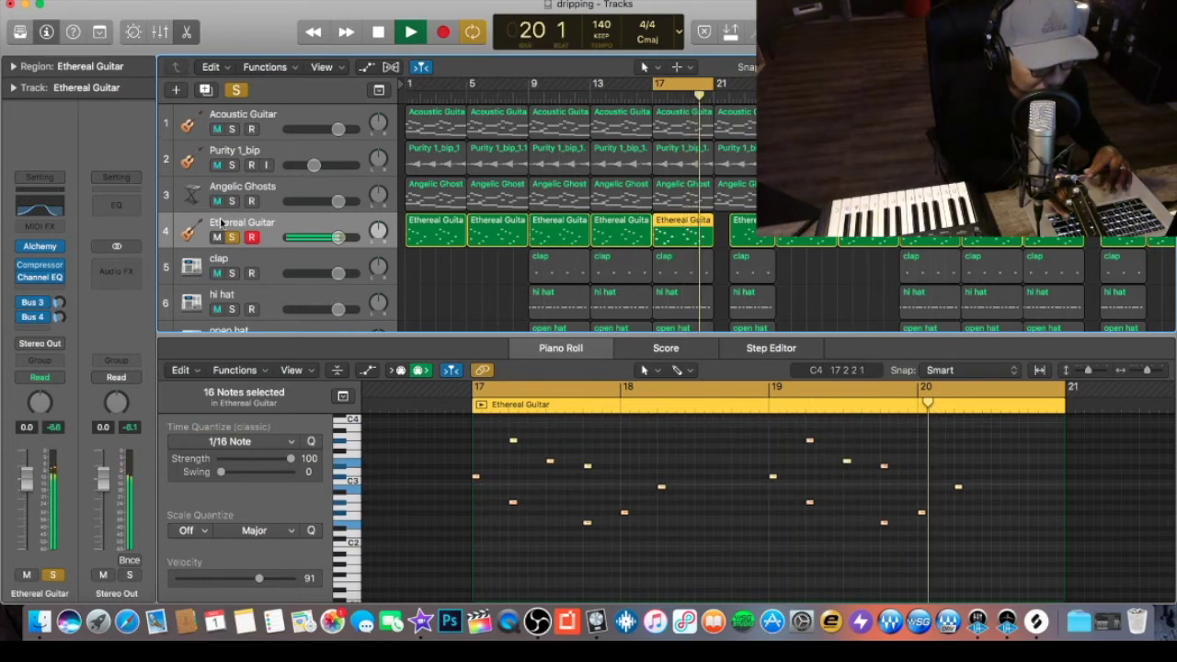
{"action": "key", "text": "space"}
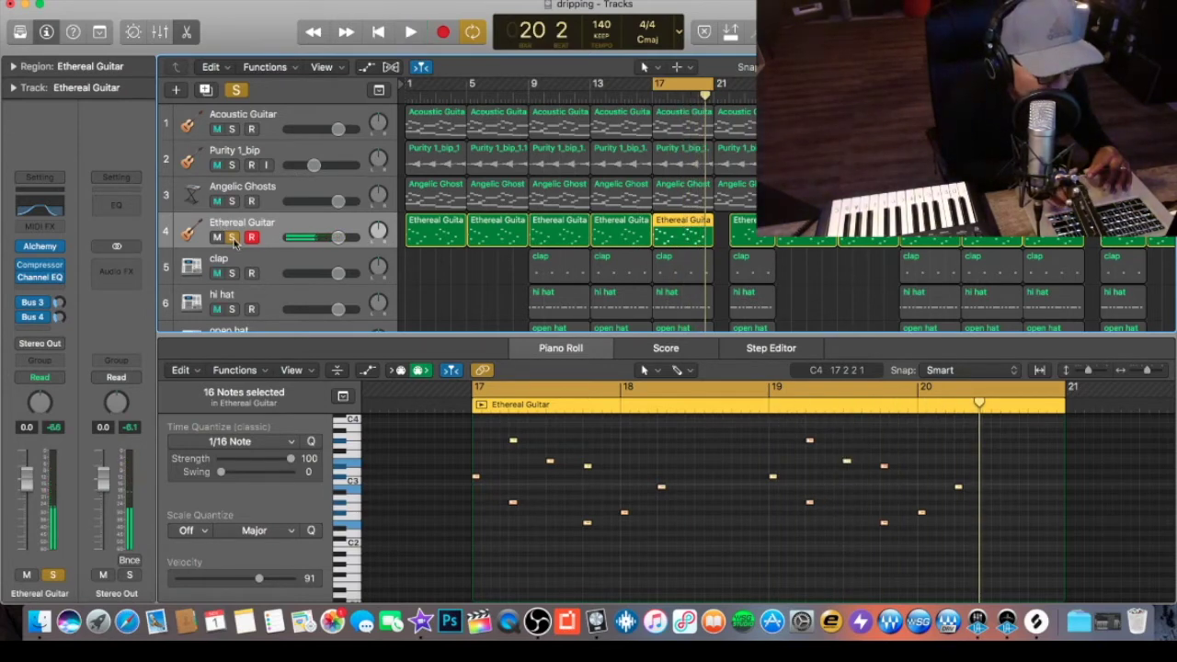
{"action": "left_click", "coordinate": [233, 239]}
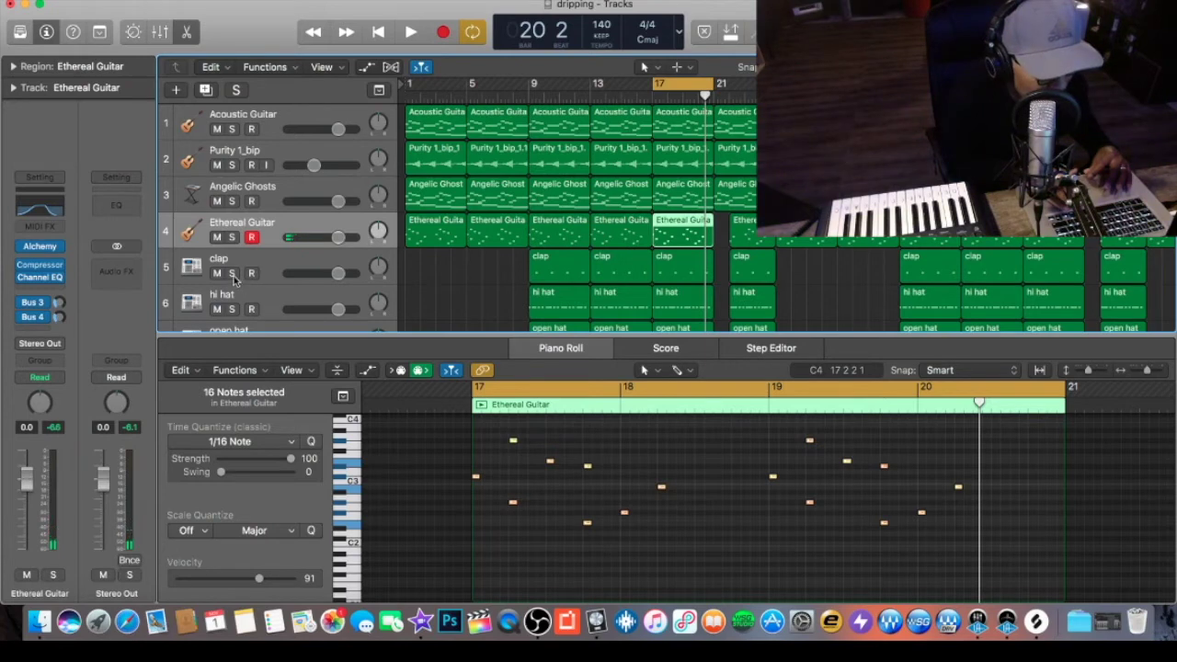
{"action": "left_click", "coordinate": [233, 274]}
Step: Play the soloed clap region from bar 17, then also solo the hi hat track
{"action": "left_click", "coordinate": [269, 265]}
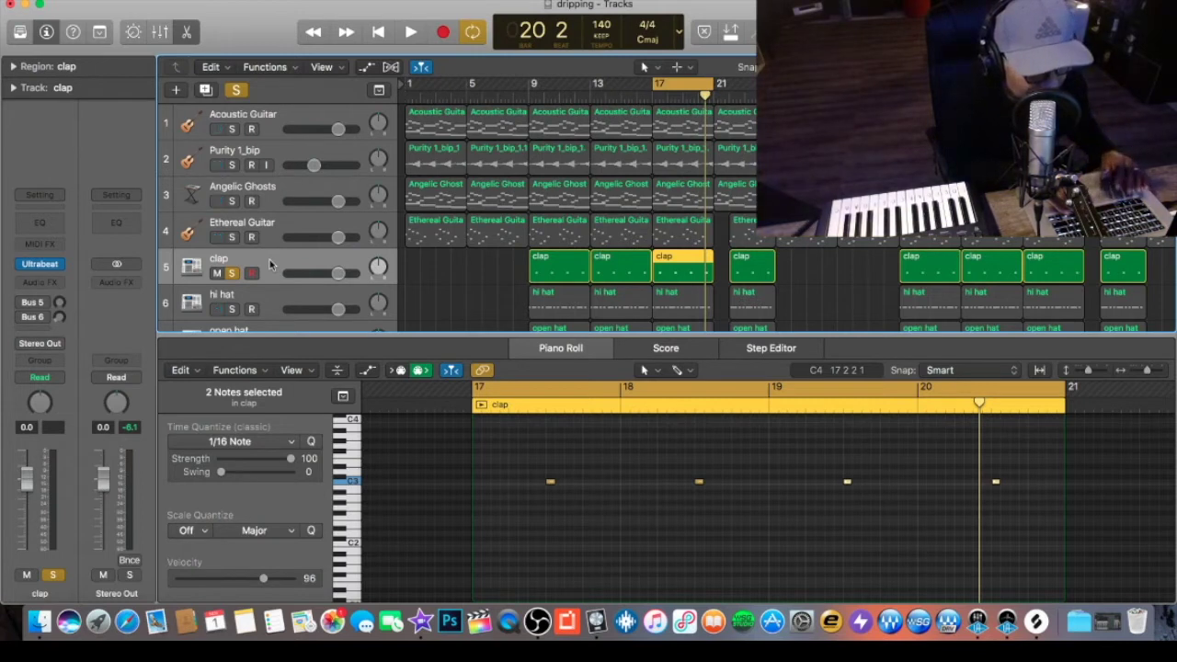
{"action": "key", "text": "space"}
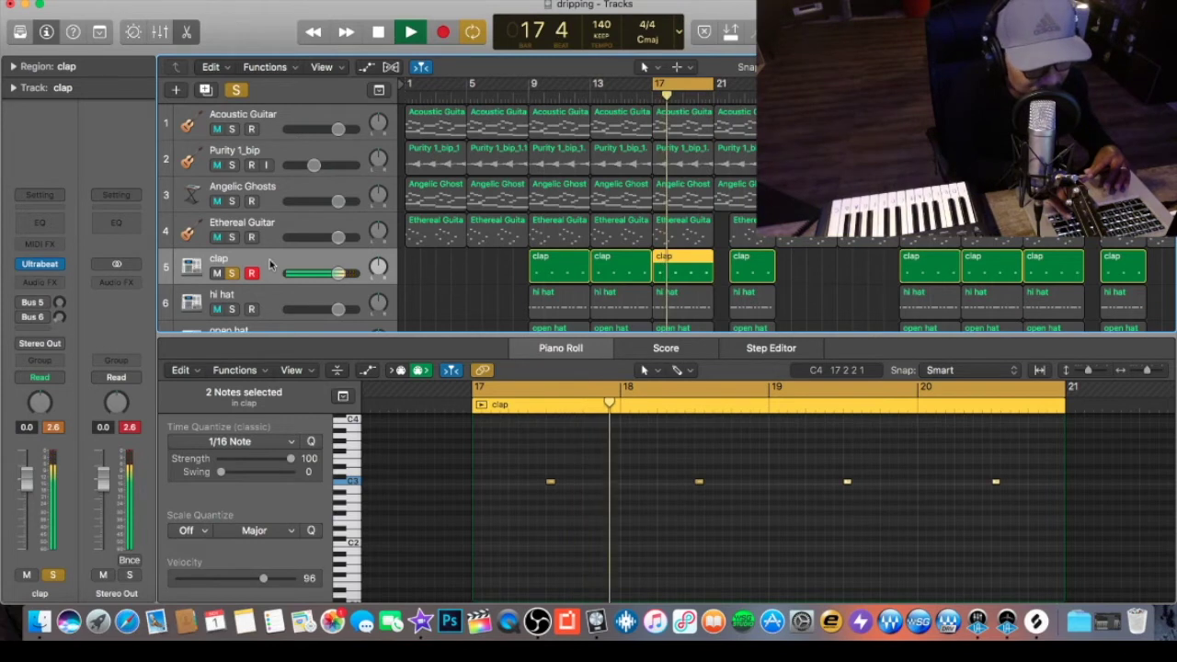
{"action": "key", "text": "space"}
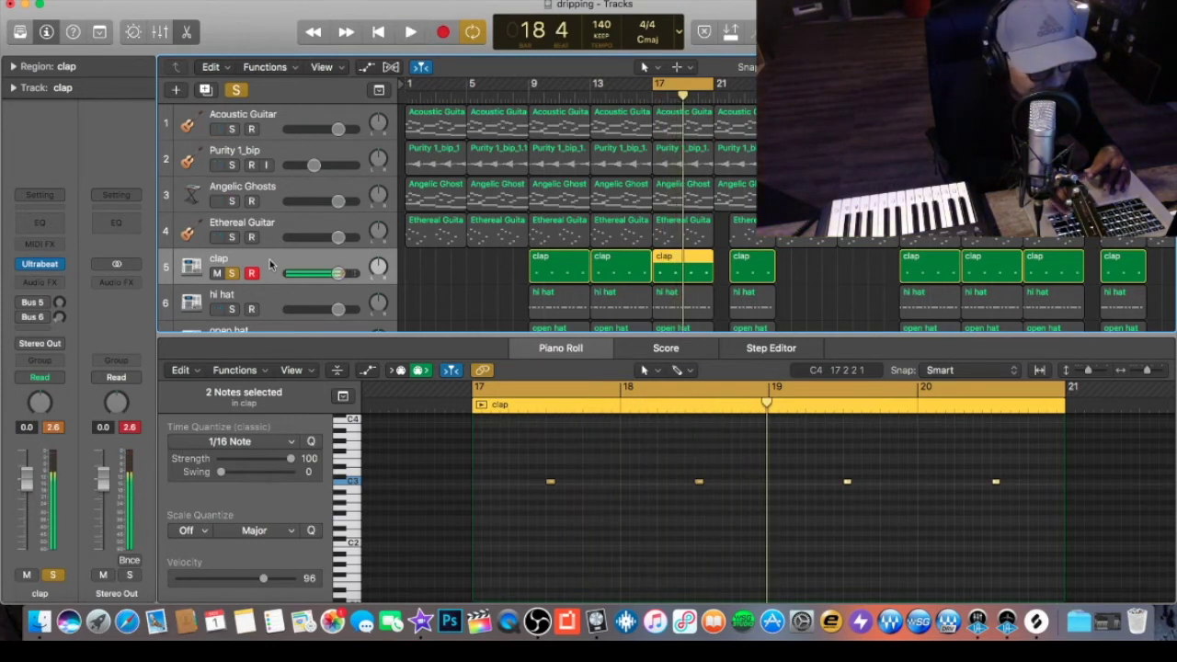
{"action": "left_click", "coordinate": [233, 310]}
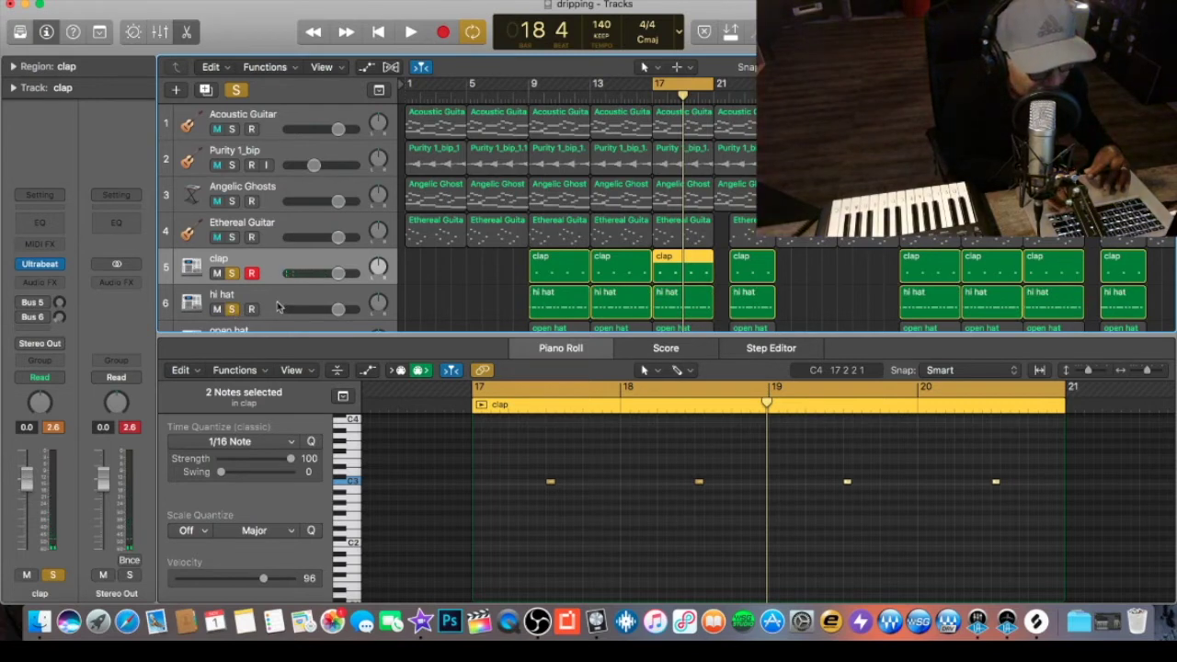
Step: Release the clap solo and play the hi hat track alone from bar 17
{"action": "left_click", "coordinate": [278, 306]}
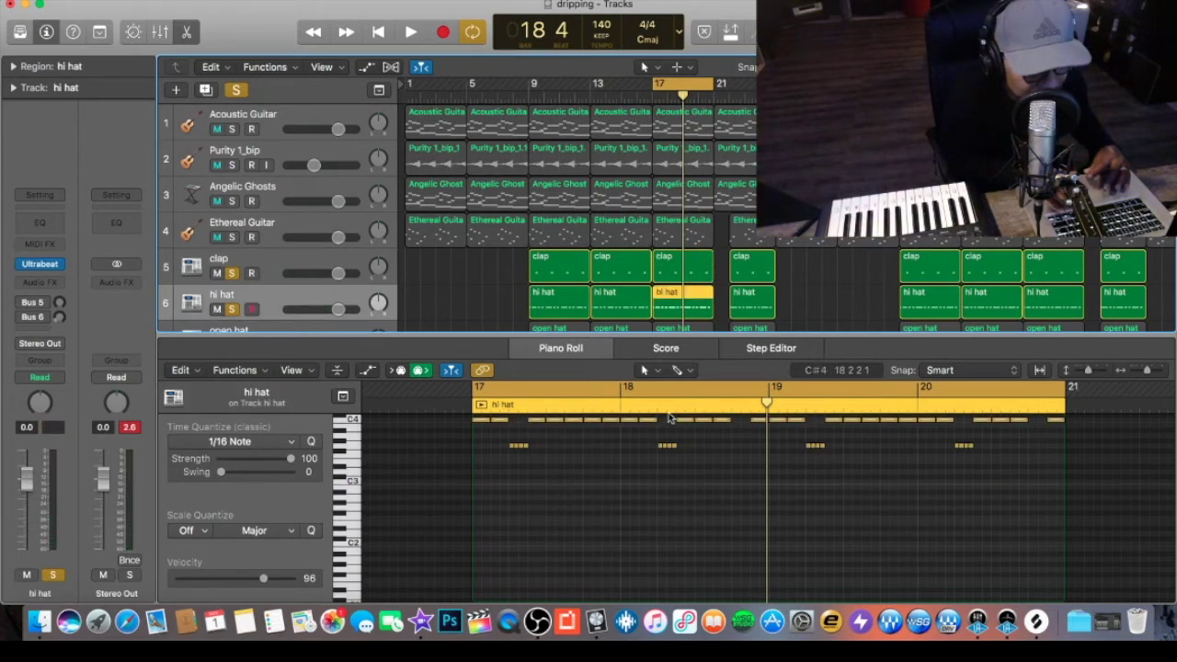
{"action": "left_click", "coordinate": [231, 273]}
{"action": "key", "text": "space"}
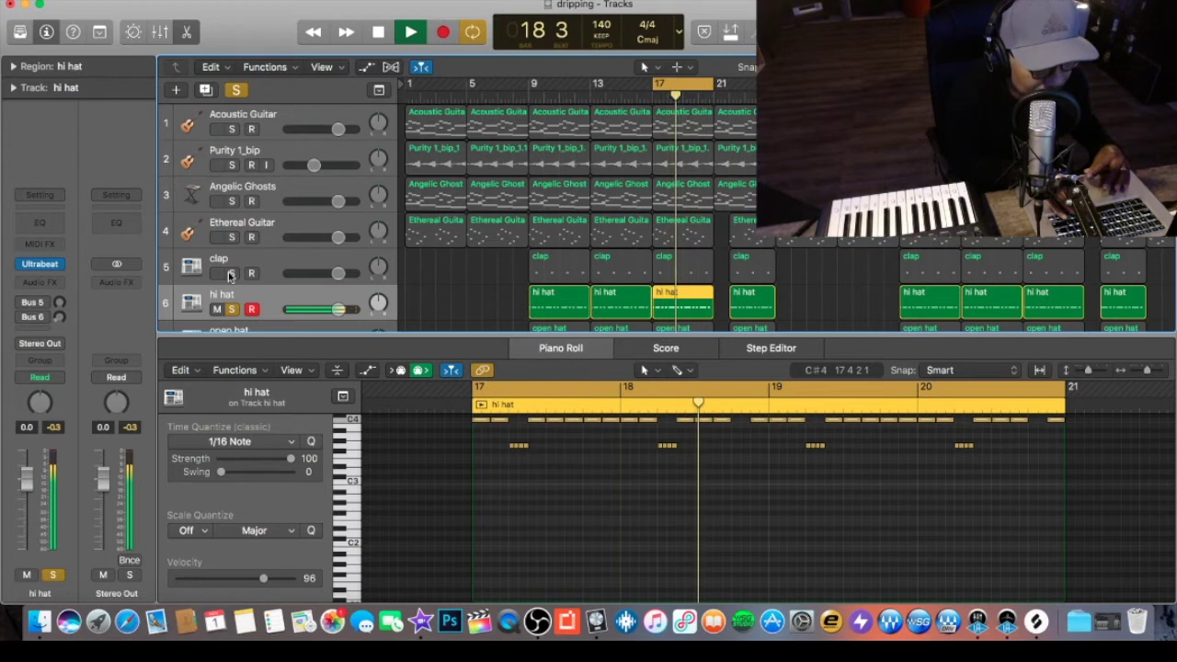
{"action": "key", "text": "space"}
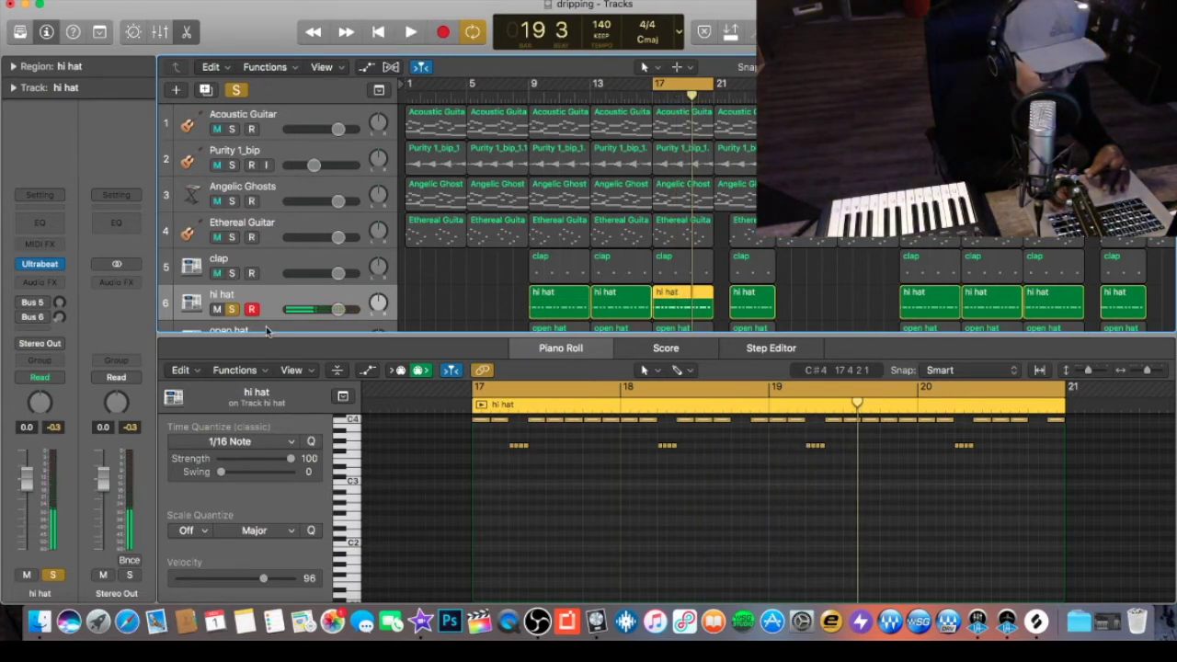
Step: Swap the solo from hi hat to open hat, play it, then unsolo open hat
{"action": "key", "text": "Down"}
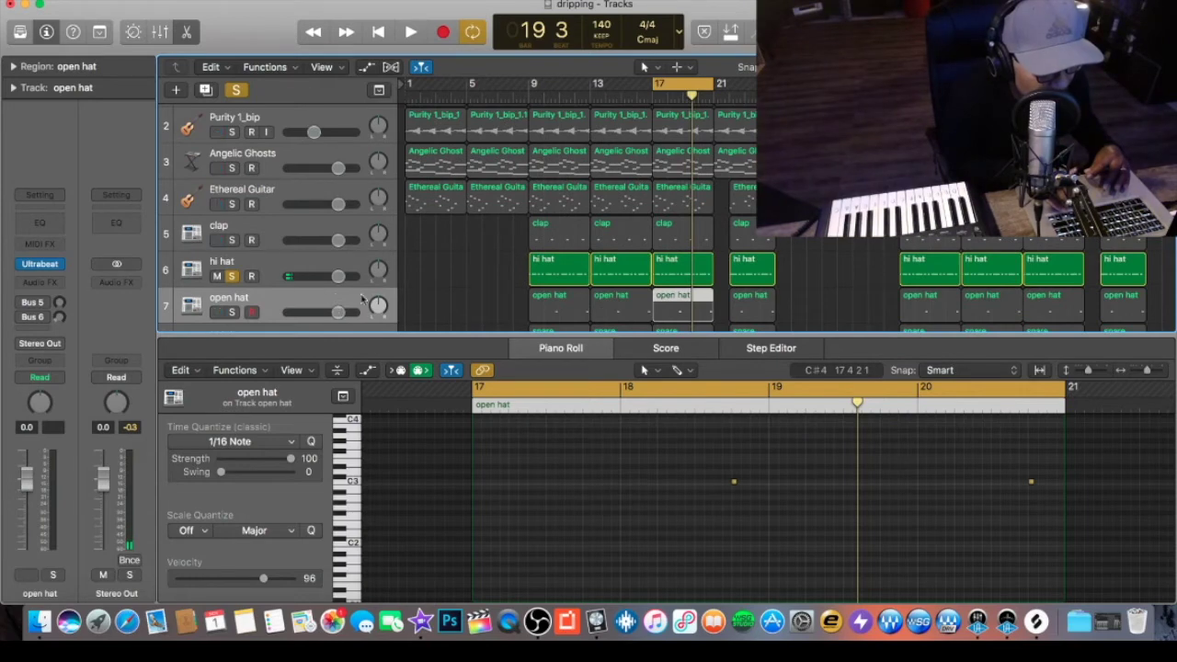
{"action": "key", "text": "space"}
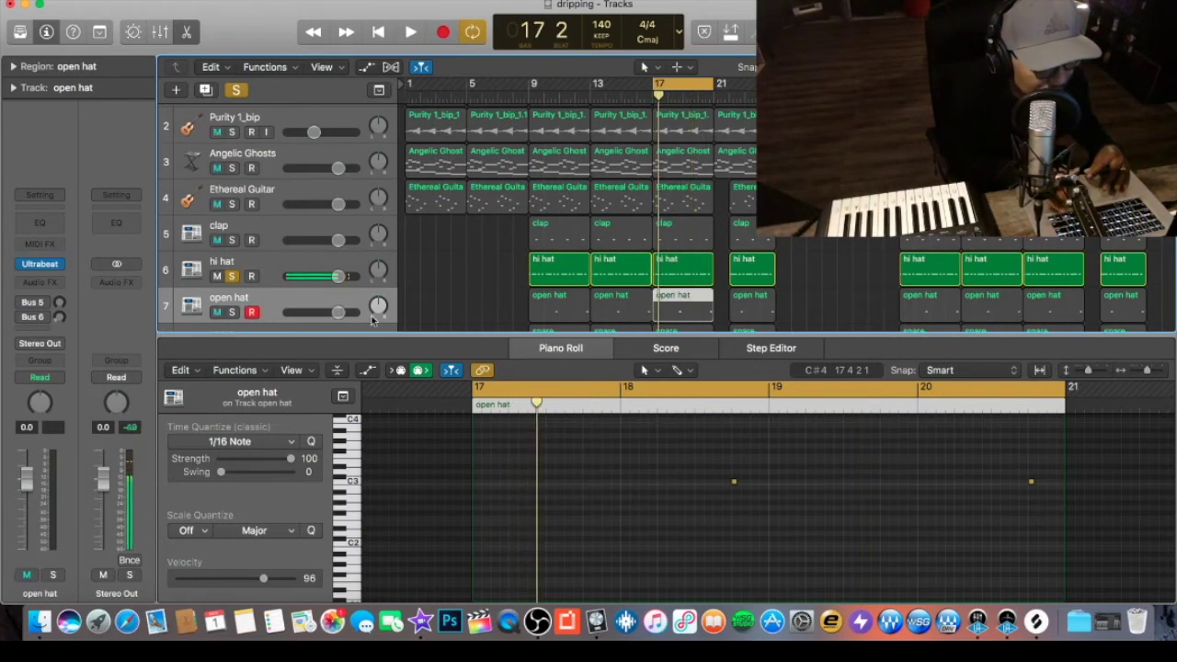
{"action": "left_click", "coordinate": [231, 276]}
{"action": "left_click", "coordinate": [232, 313]}
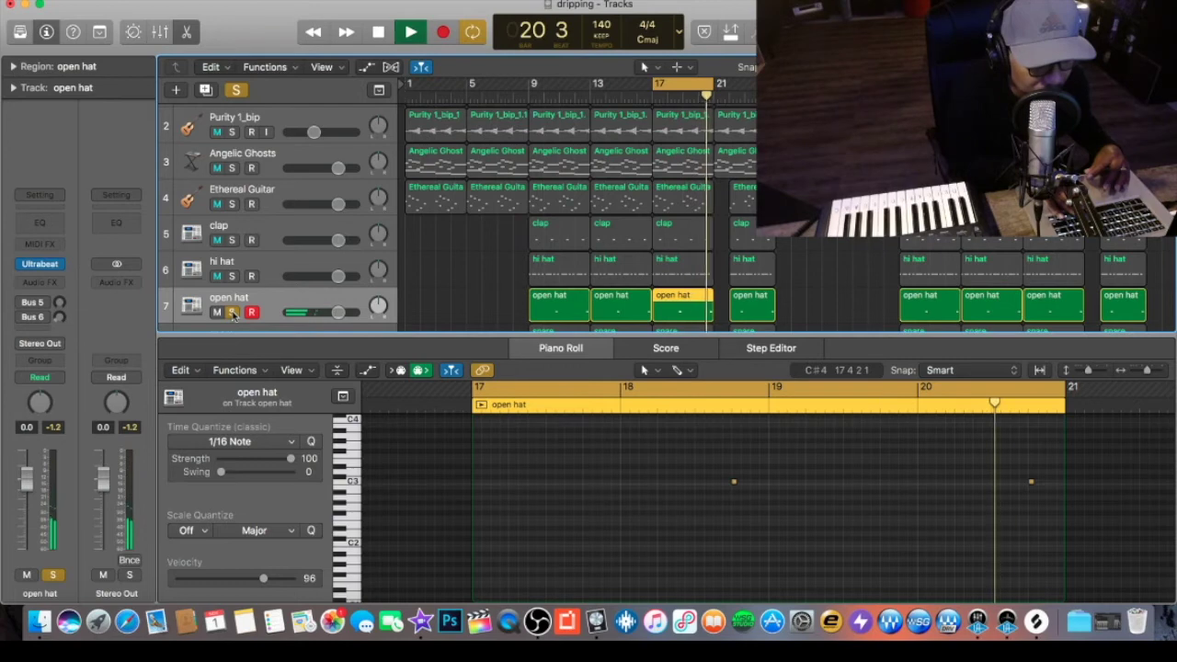
{"action": "key", "text": "space"}
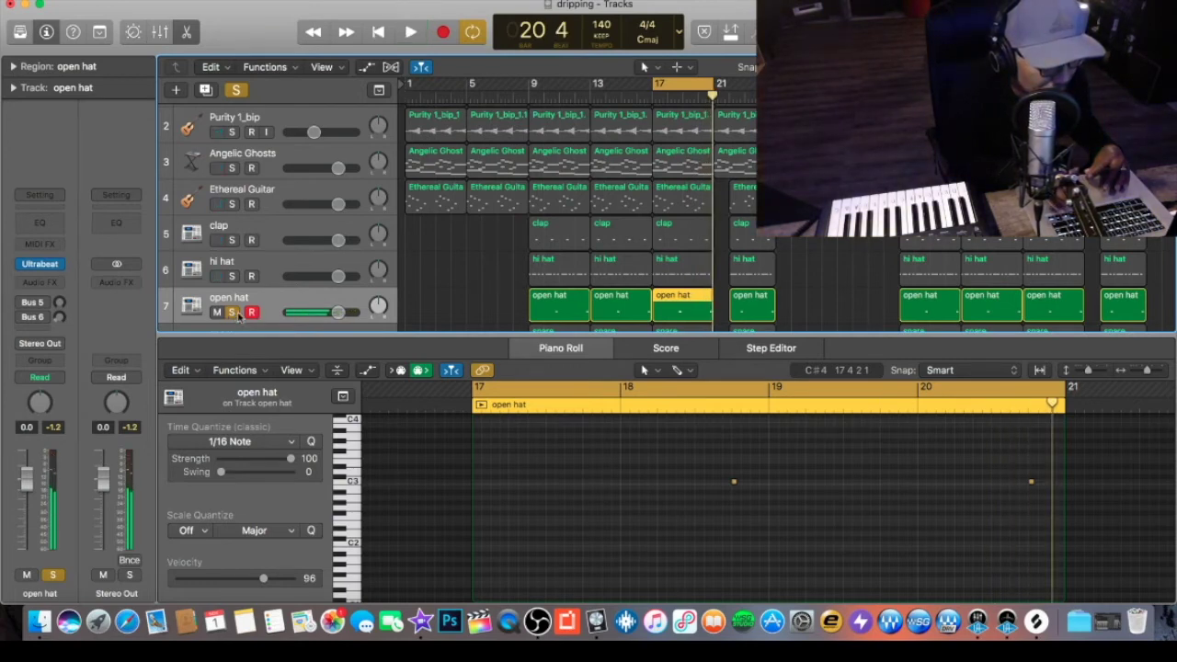
{"action": "left_click", "coordinate": [233, 313]}
Step: Solo the snare track and play it alone
{"action": "key", "text": "Down"}
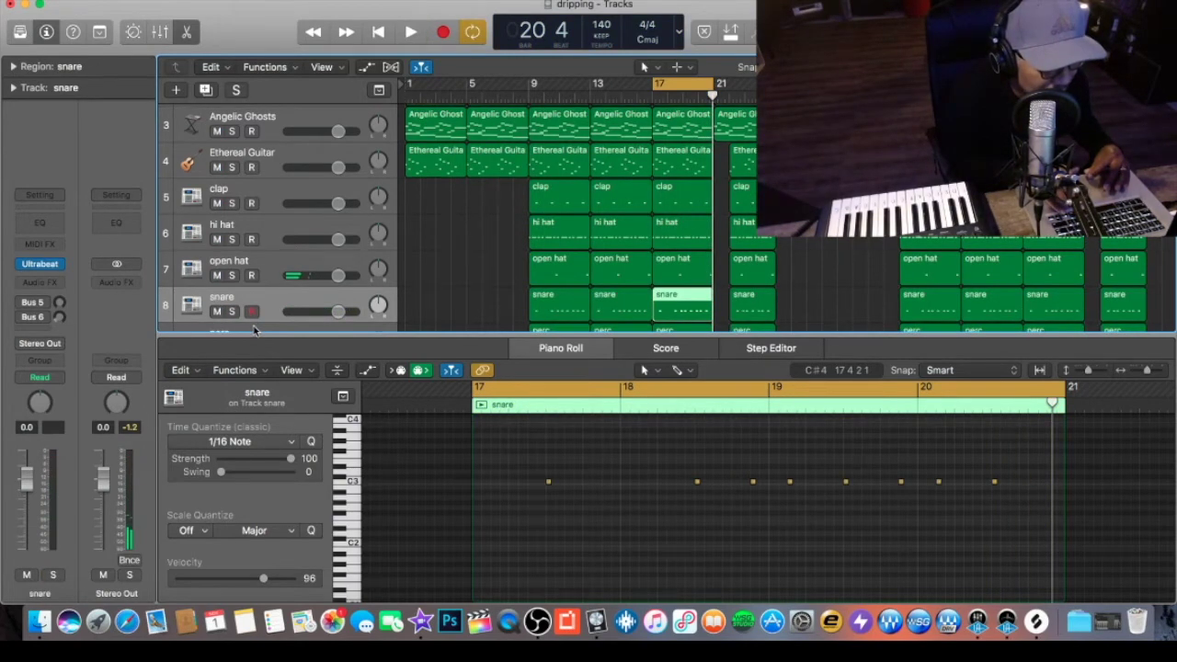
{"action": "left_click", "coordinate": [234, 312]}
{"action": "key", "text": "space"}
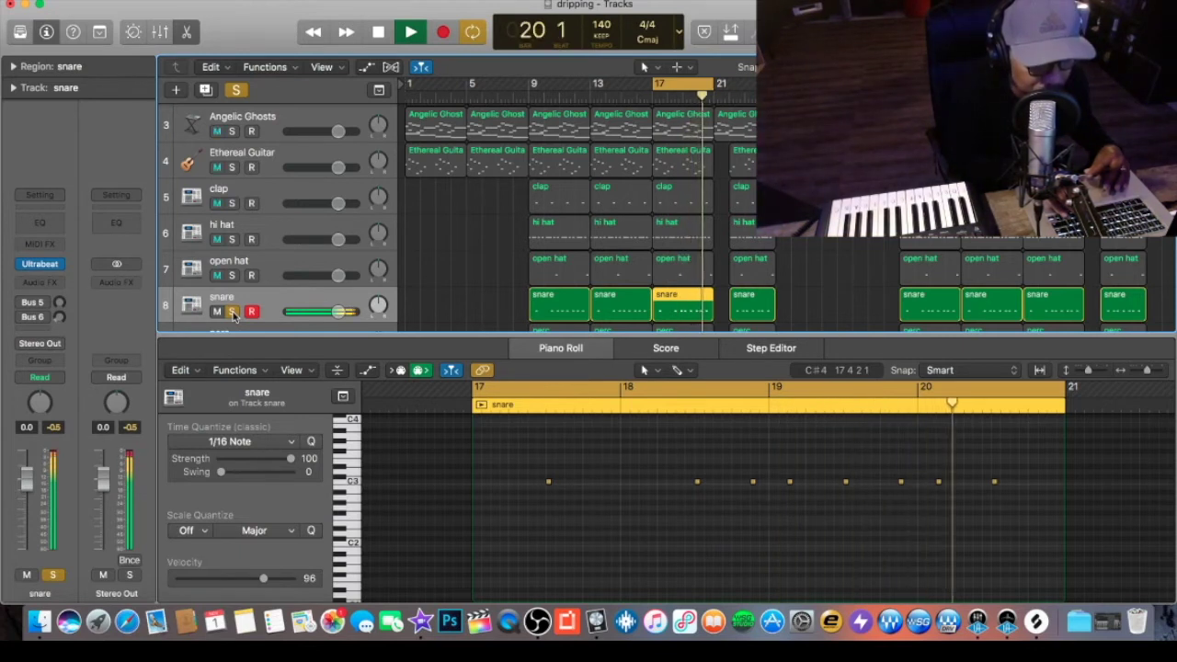
{"action": "key", "text": "space"}
Step: Leave only the perc track soloed and play its pattern from bar 17
{"action": "key", "text": "Down"}
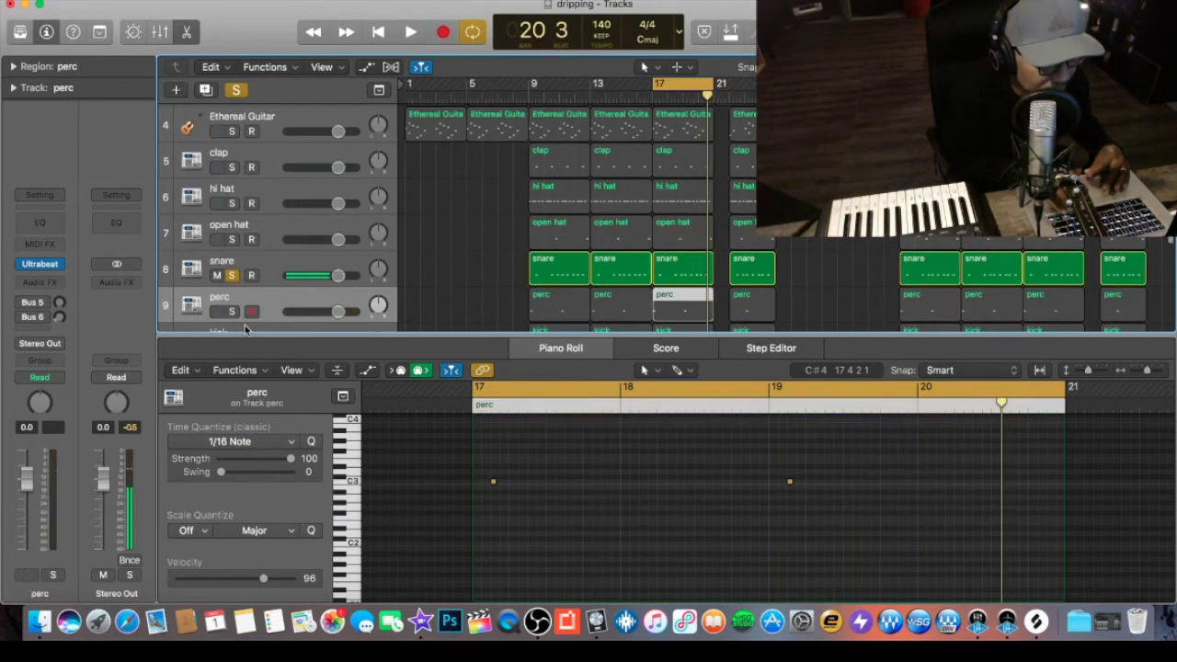
{"action": "left_click", "coordinate": [232, 278]}
{"action": "left_click", "coordinate": [232, 312]}
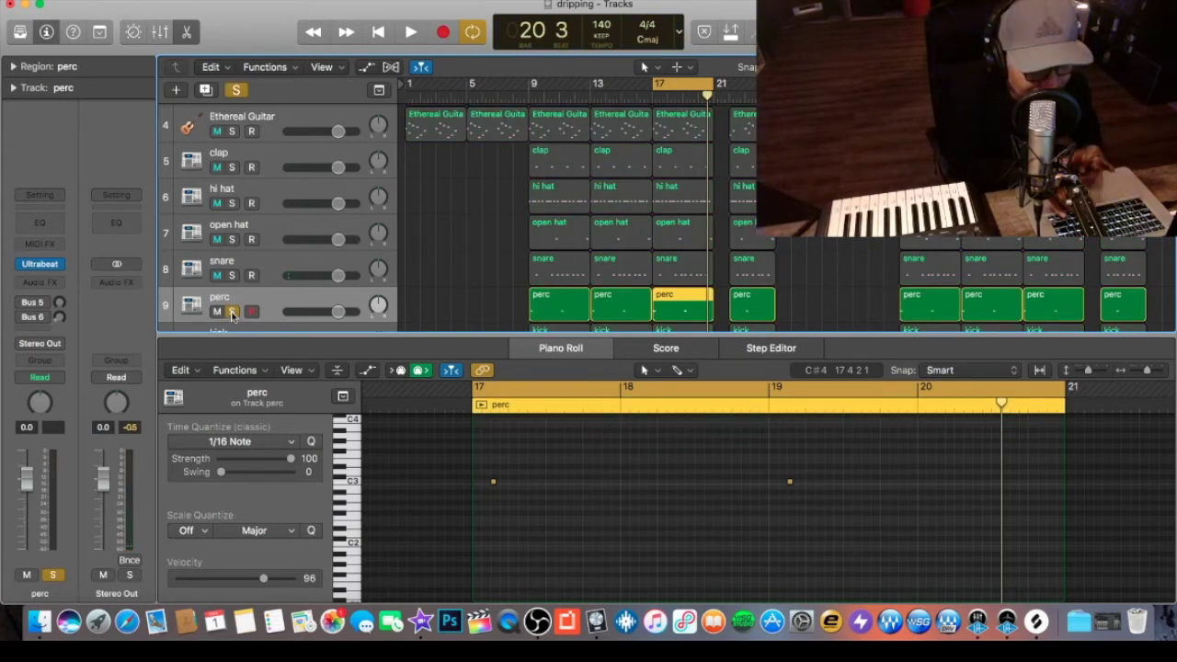
{"action": "key", "text": "space"}
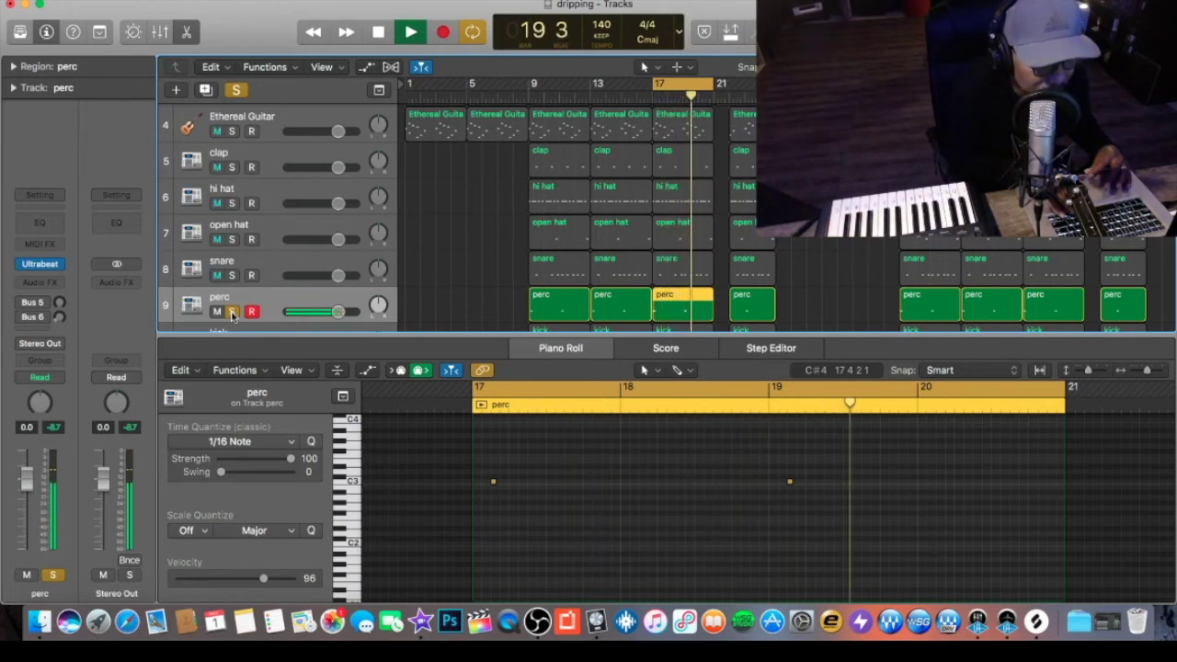
Step: Release the perc solo, then solo the kick track and play it alone
{"action": "left_click", "coordinate": [250, 329]}
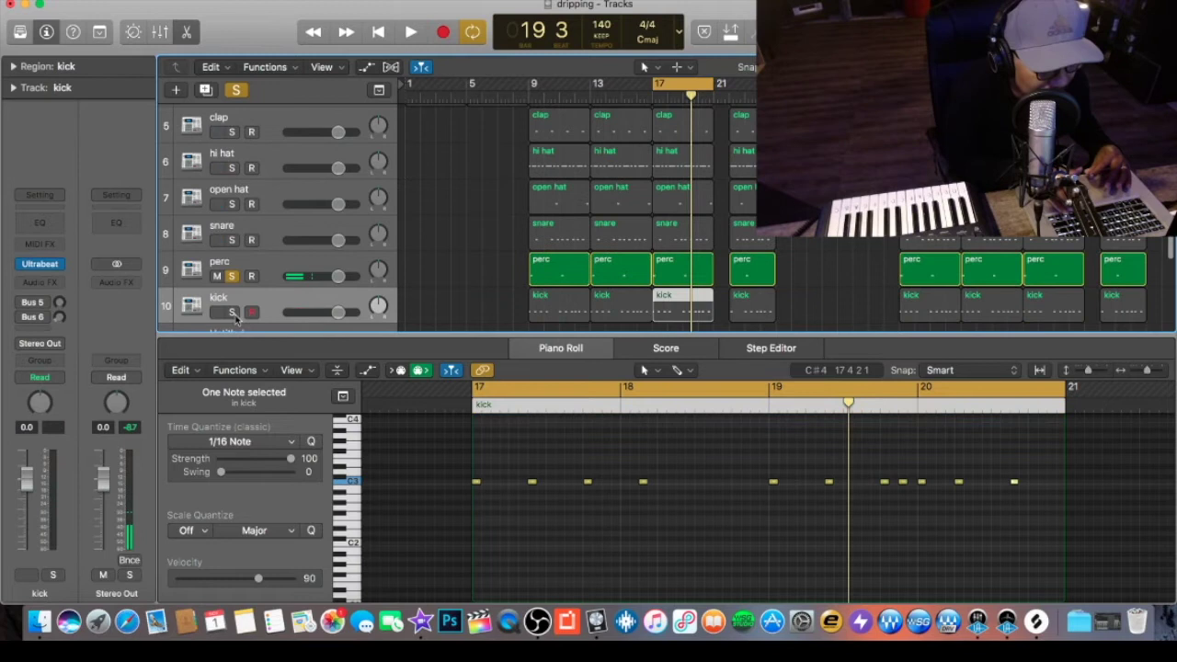
{"action": "left_click", "coordinate": [232, 278]}
{"action": "left_click", "coordinate": [232, 313]}
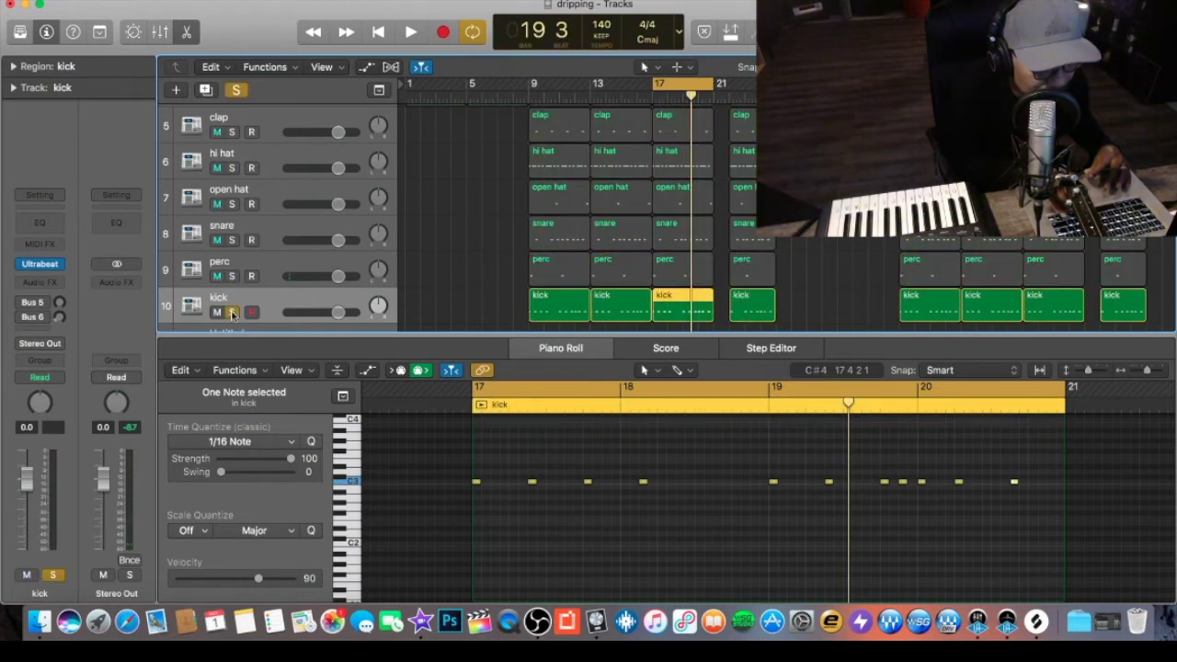
{"action": "key", "text": "space"}
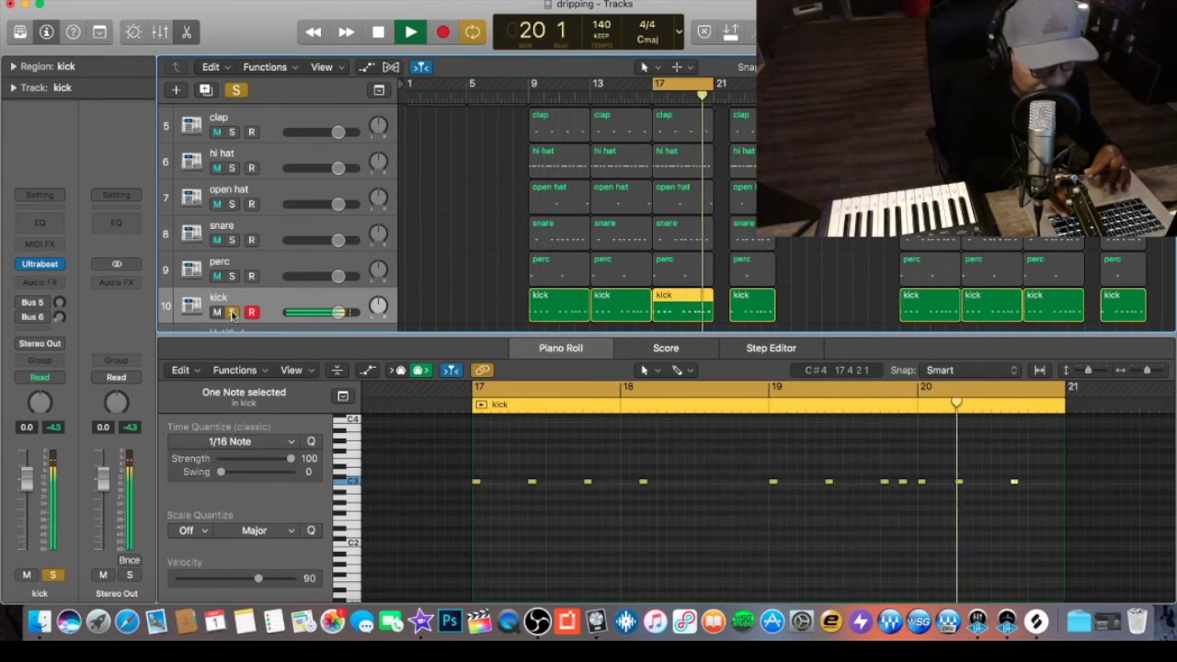
{"action": "key", "text": "space"}
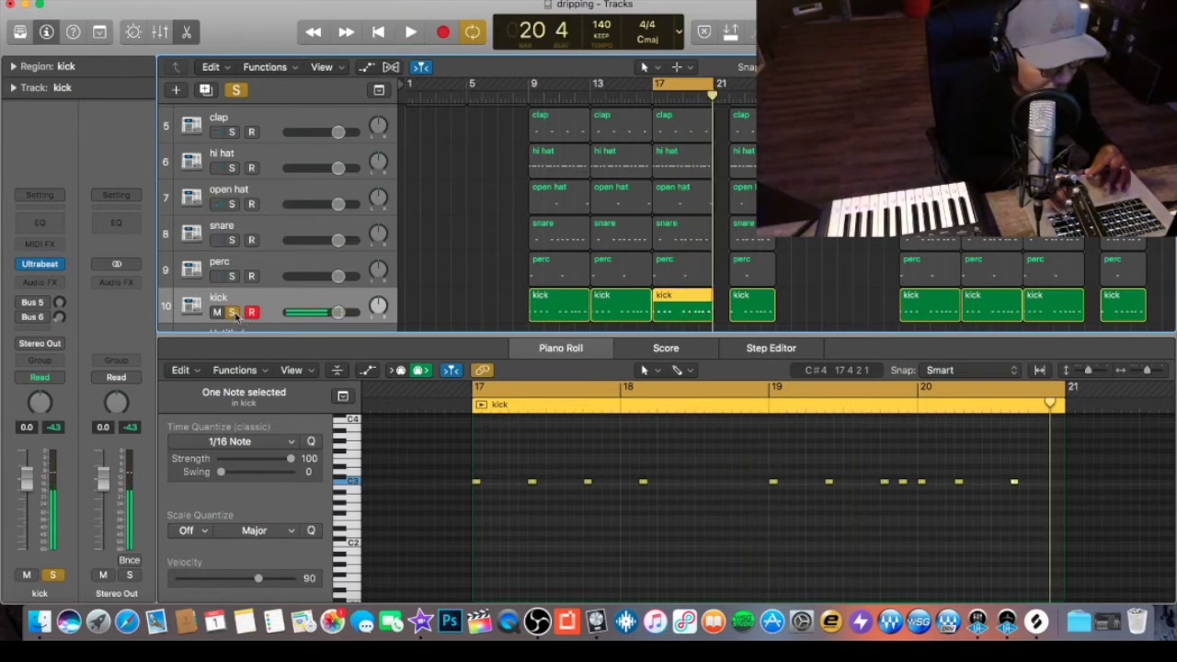
Step: Unsolo kick, add an Untitled instrument track, and move 808 jugg up beneath kick
{"action": "left_click", "coordinate": [233, 312]}
{"action": "double_click", "coordinate": [253, 333]}
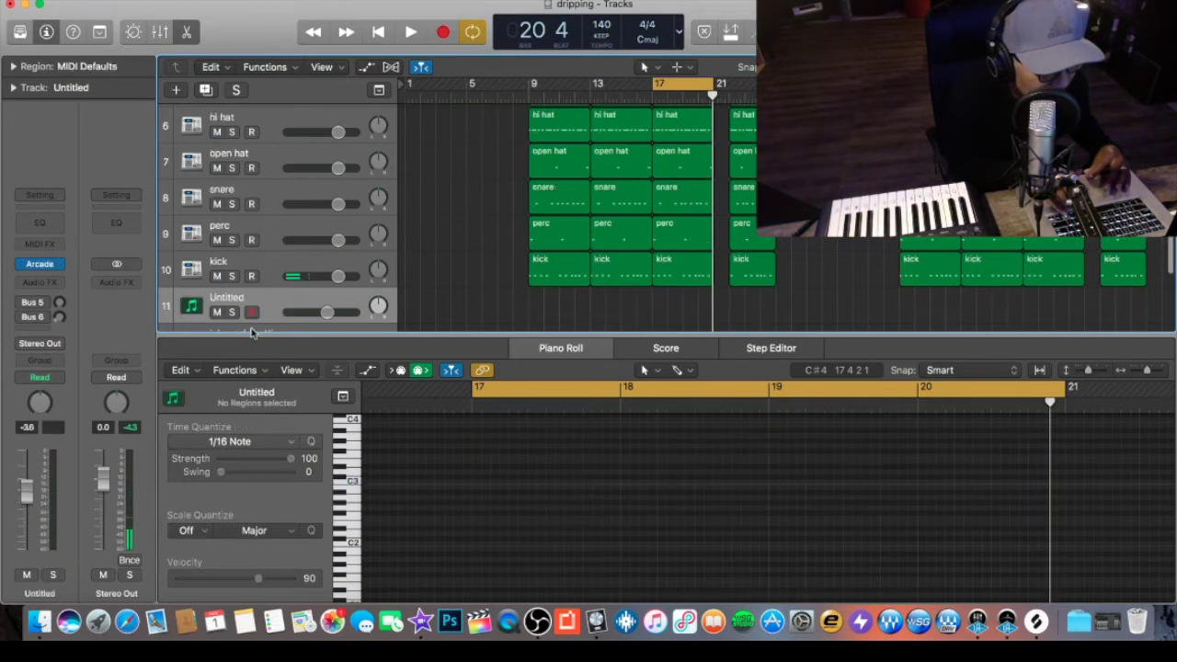
{"action": "left_click", "coordinate": [285, 332]}
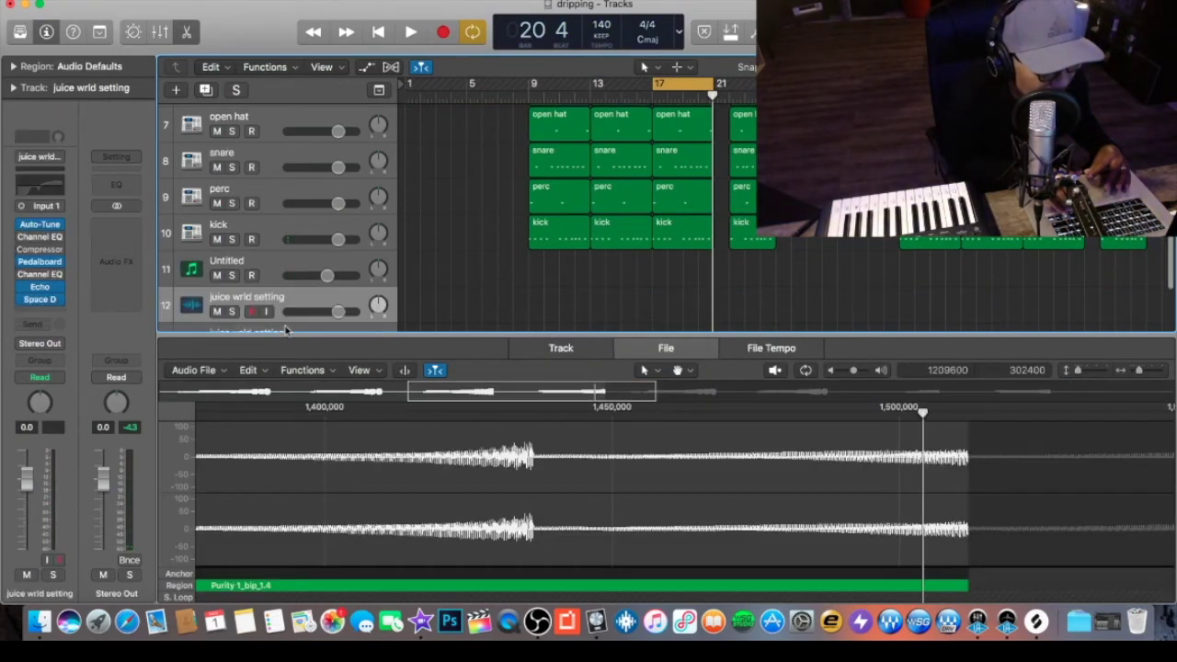
{"action": "left_click", "coordinate": [288, 333]}
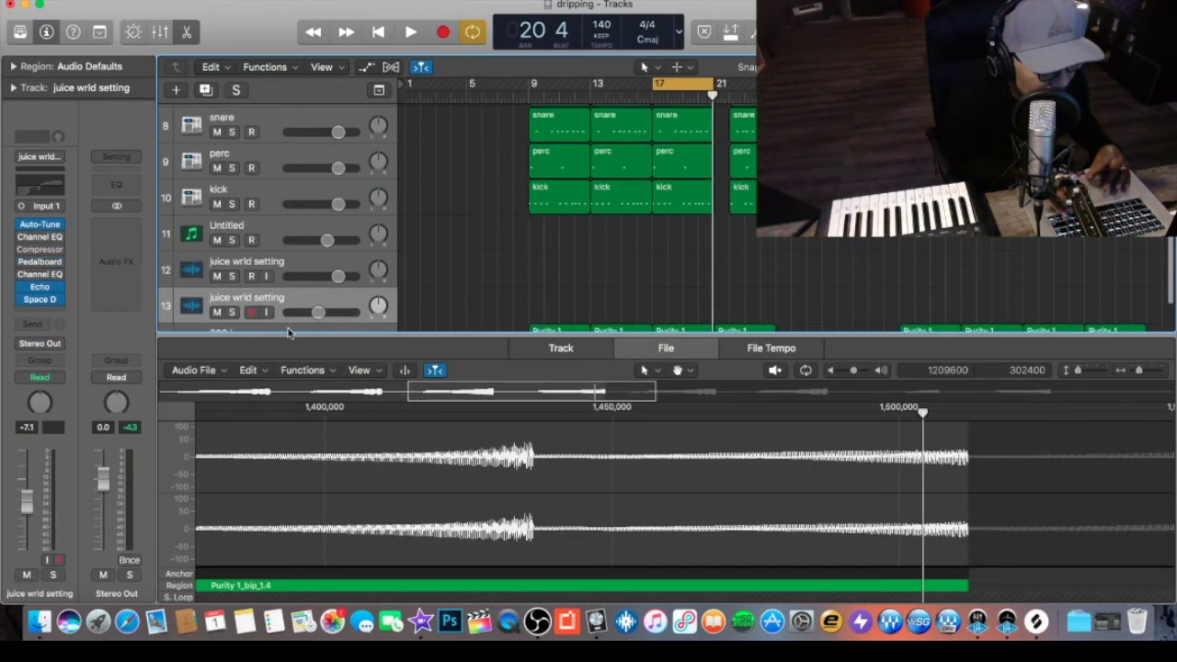
{"action": "left_click", "coordinate": [291, 332]}
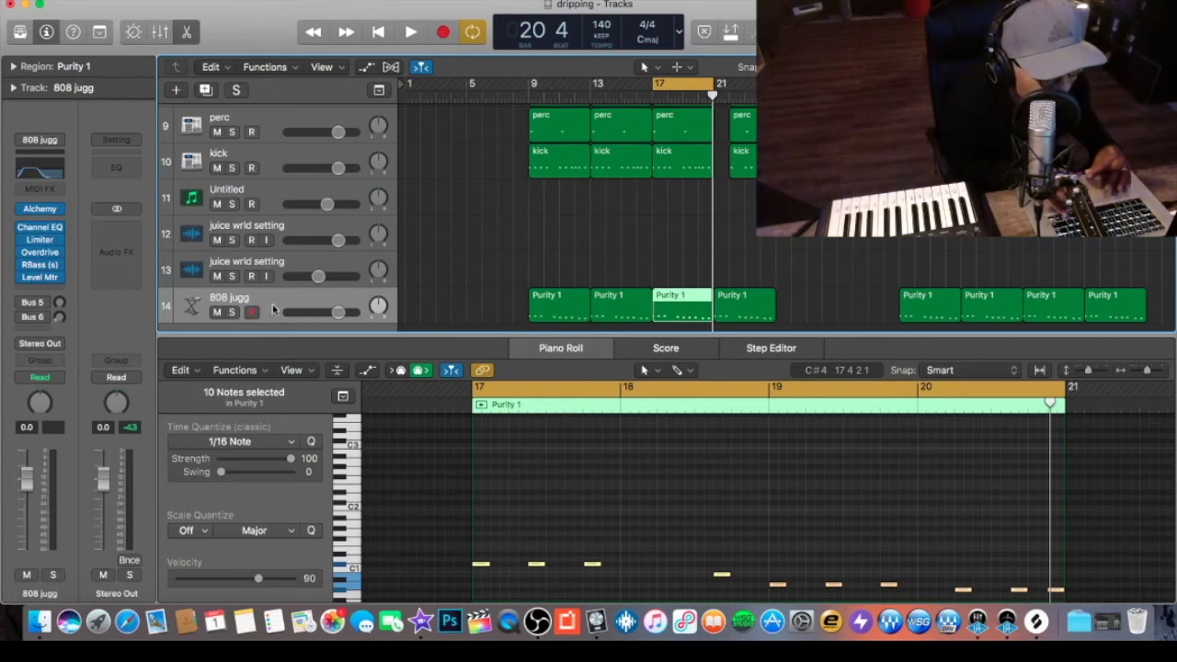
{"action": "left_click_drag", "start_coordinate": [272, 309], "coordinate": [271, 199]}
Step: Solo the 808 jugg track and play it alone, then stop
{"action": "left_click", "coordinate": [231, 204]}
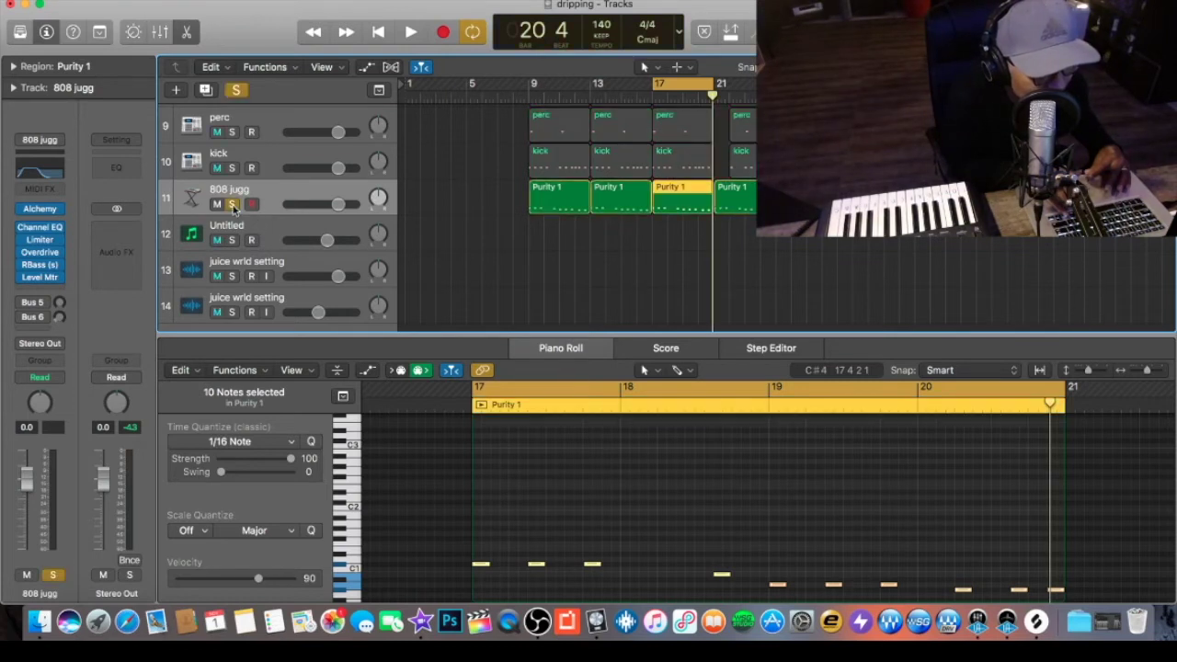
{"action": "key", "text": "space"}
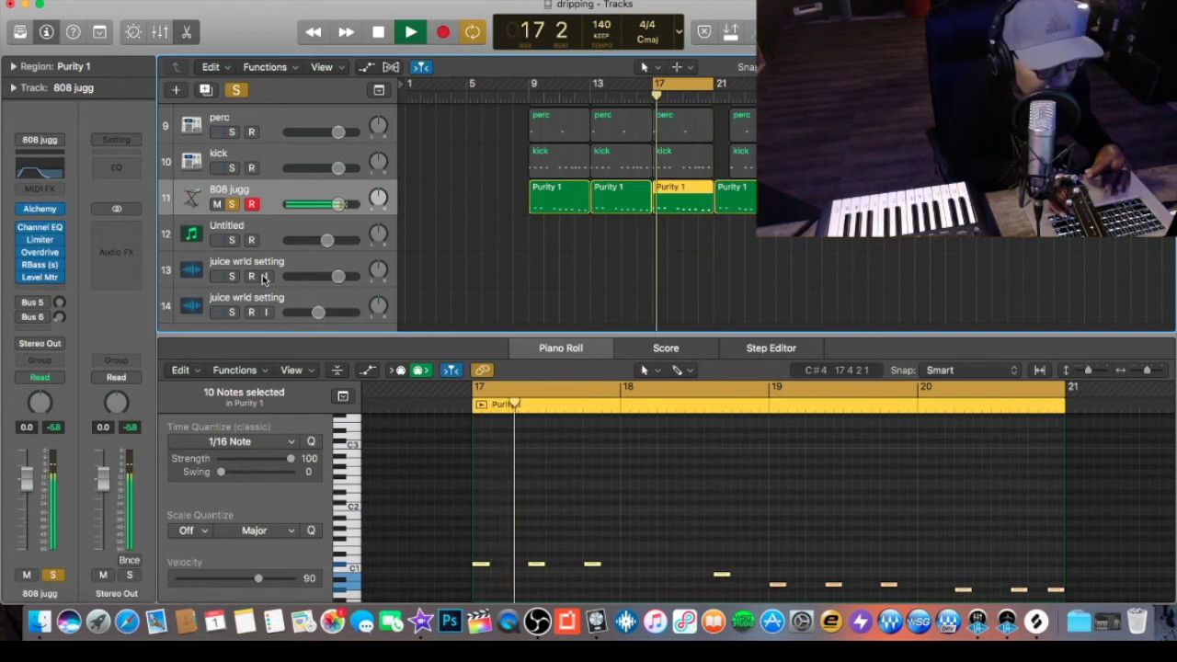
{"action": "key", "text": "space"}
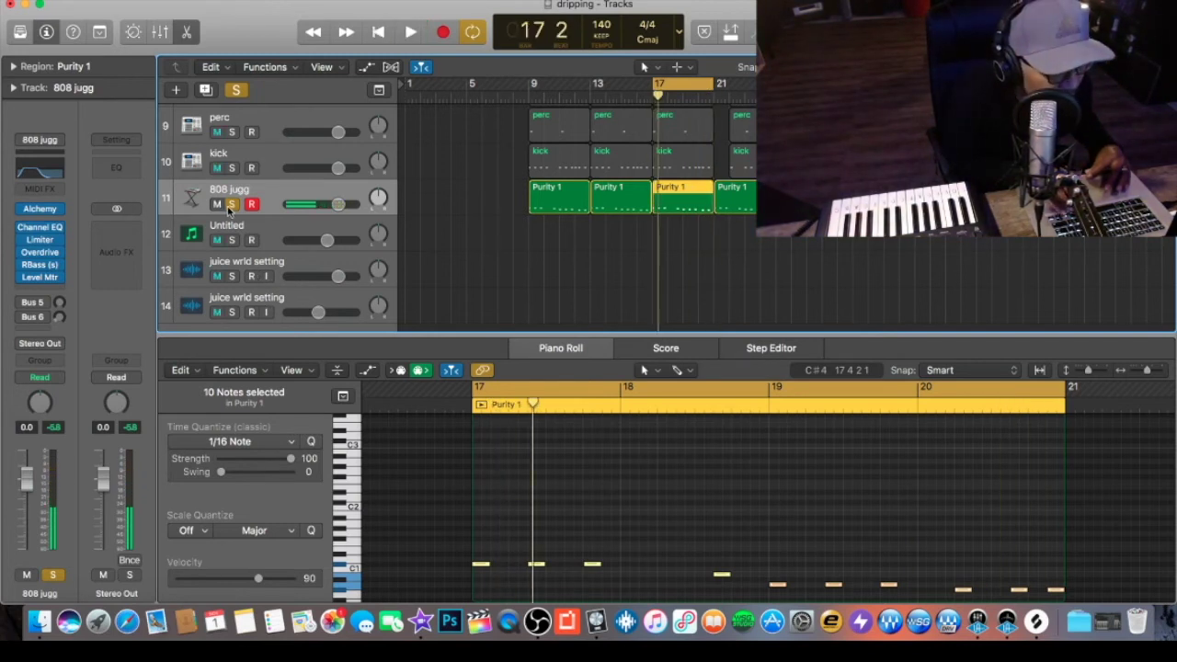
Step: Unsolo 808 jugg, play it with the full mix, then stop and deselect the Purity 1 region
{"action": "left_click", "coordinate": [232, 204]}
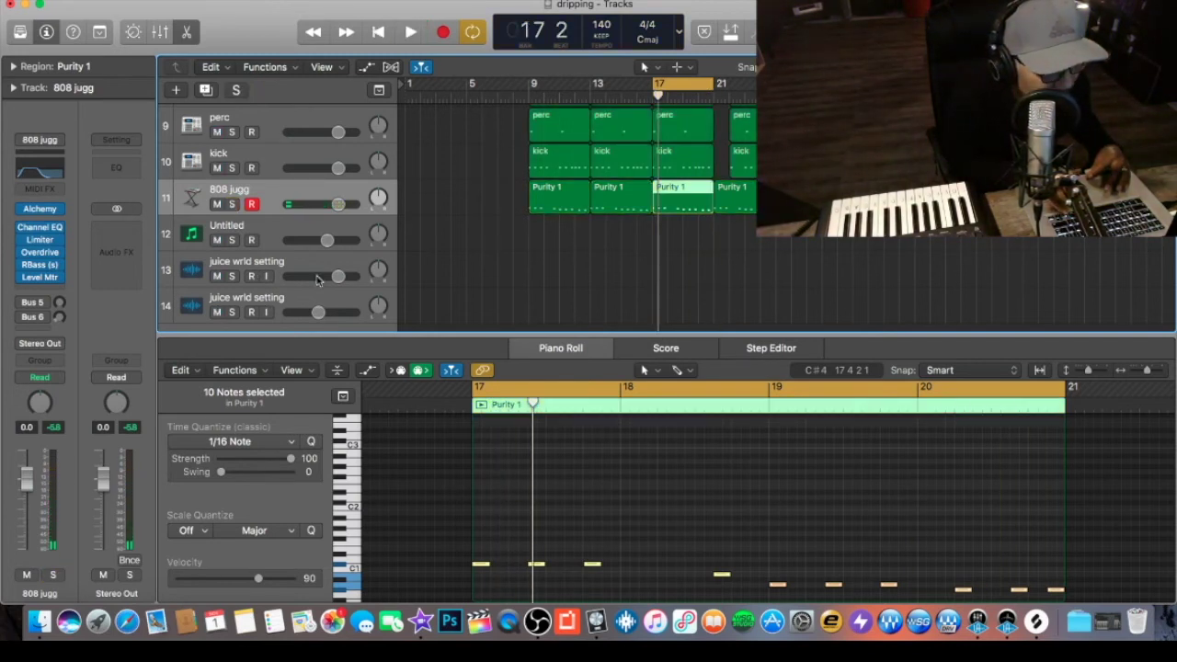
{"action": "key", "text": "space"}
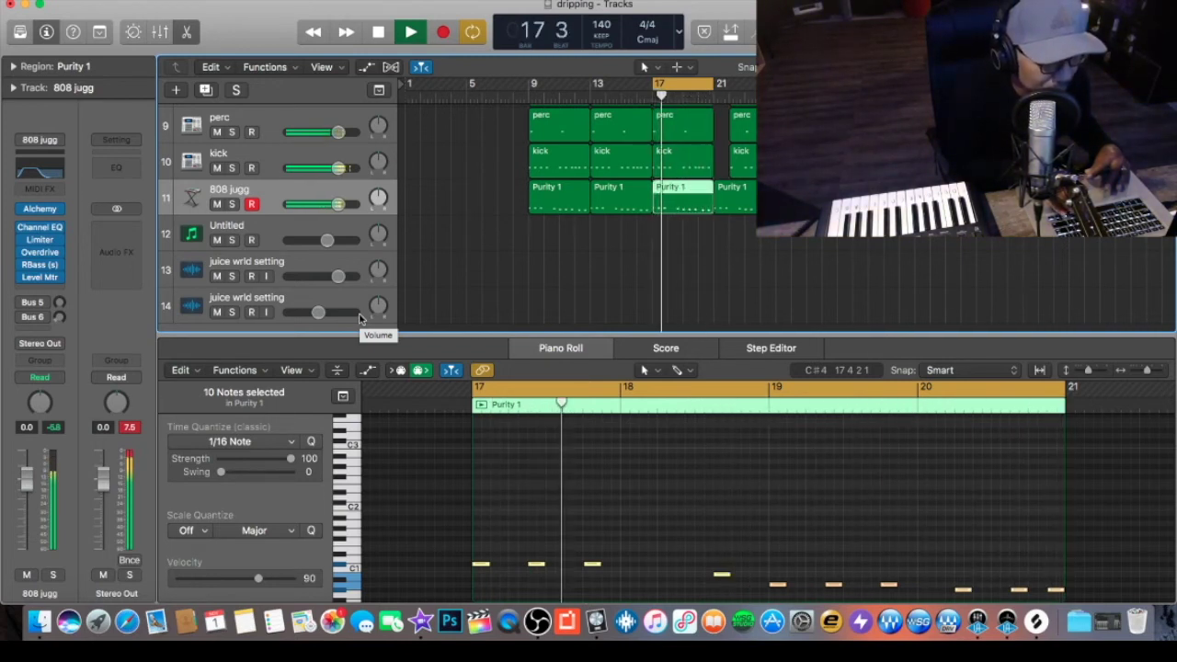
{"action": "key", "text": "space"}
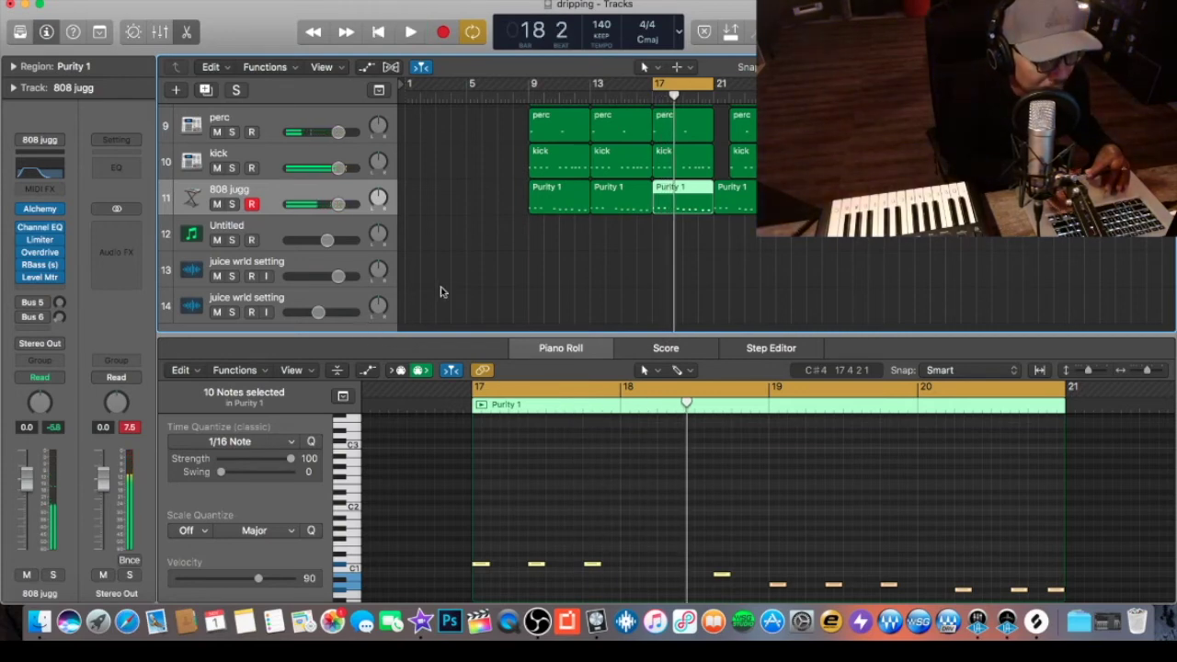
{"action": "left_click", "coordinate": [437, 292]}
Step: Close the Piano Roll and stretch the cycle range from bar 1 to bar 24
{"action": "scroll", "coordinate": [437, 286], "scroll_direction": "up", "scroll_amount": 5}
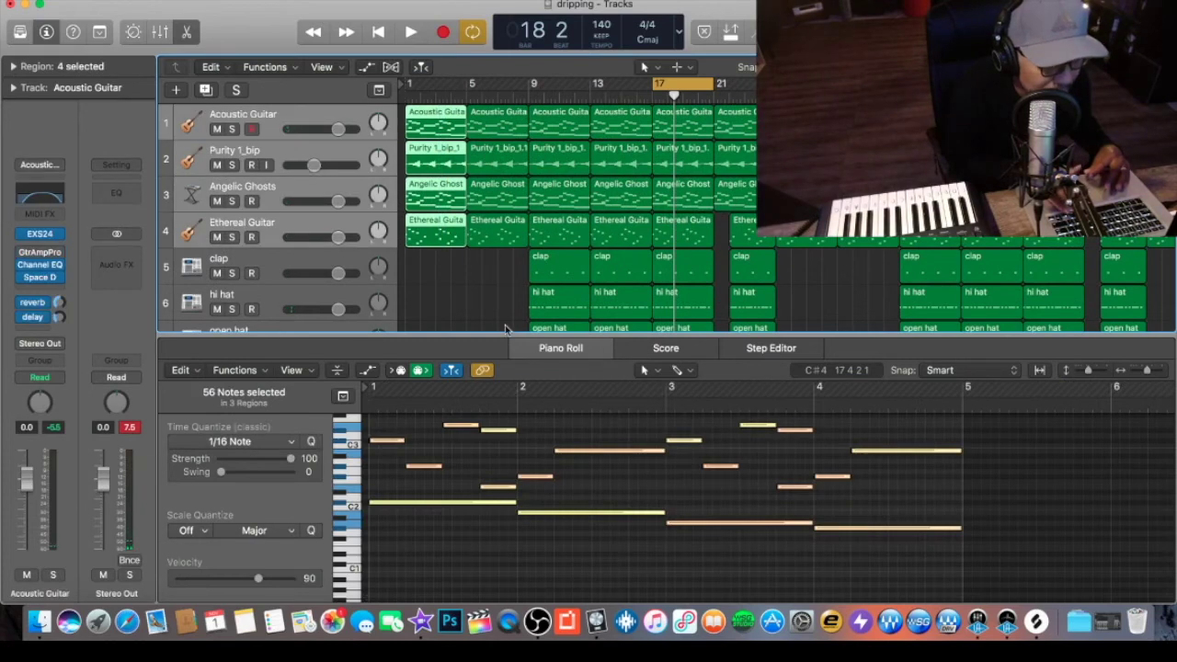
{"action": "left_click_drag", "start_coordinate": [500, 336], "coordinate": [523, 593]}
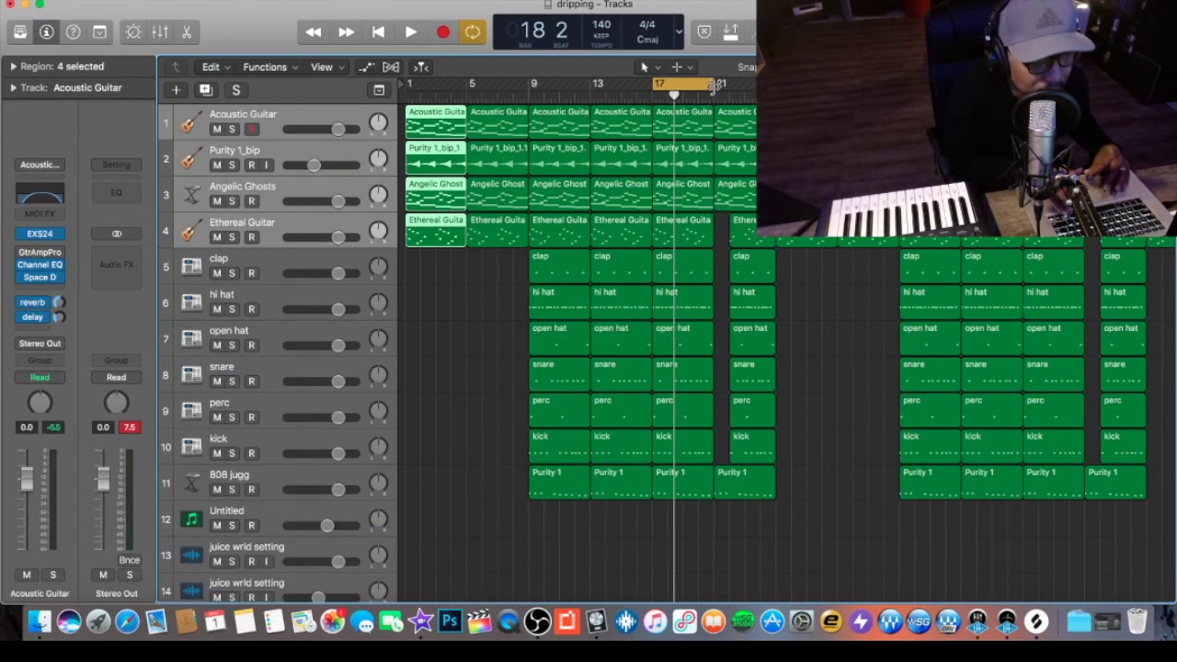
{"action": "left_click_drag", "start_coordinate": [713, 85], "coordinate": [770, 84]}
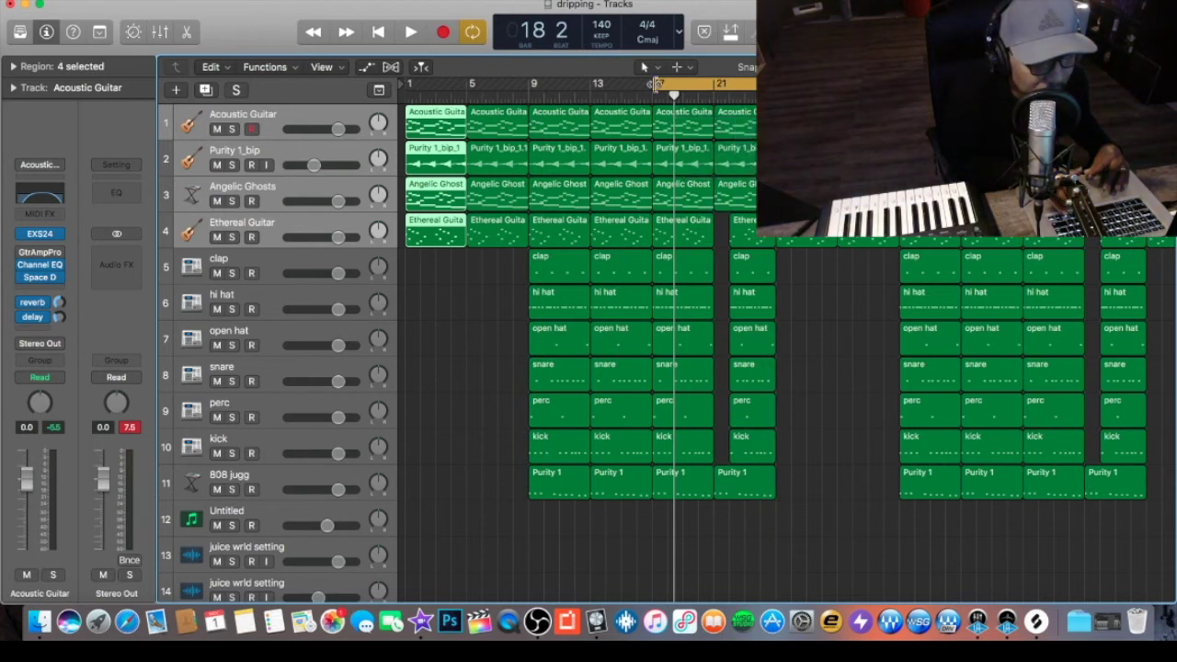
{"action": "left_click_drag", "start_coordinate": [657, 84], "coordinate": [394, 153]}
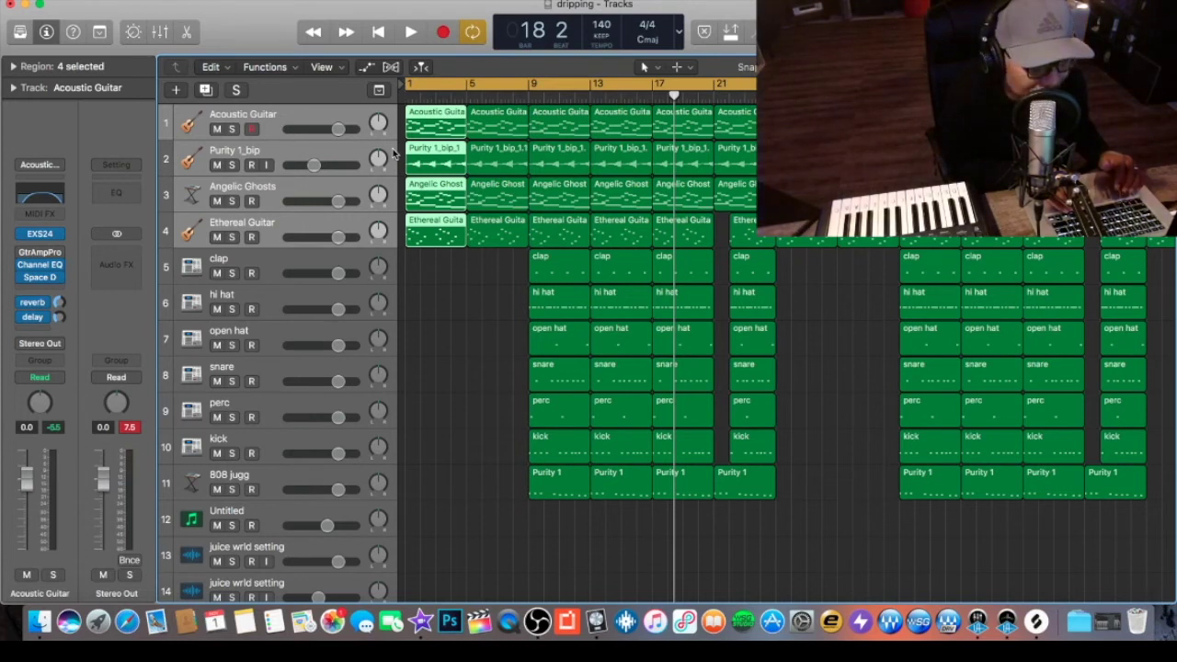
Step: Deselect the regions and start the full arrangement playing from the beginning
{"action": "left_click", "coordinate": [422, 303]}
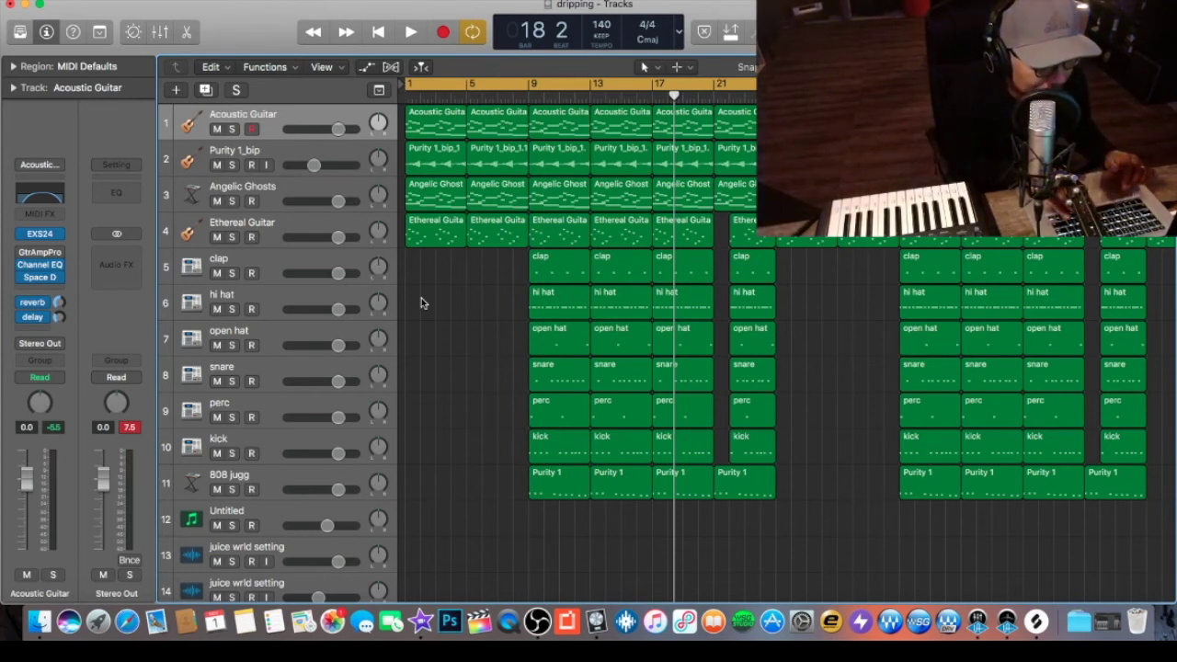
{"action": "key", "text": "Return"}
{"action": "key", "text": "space"}
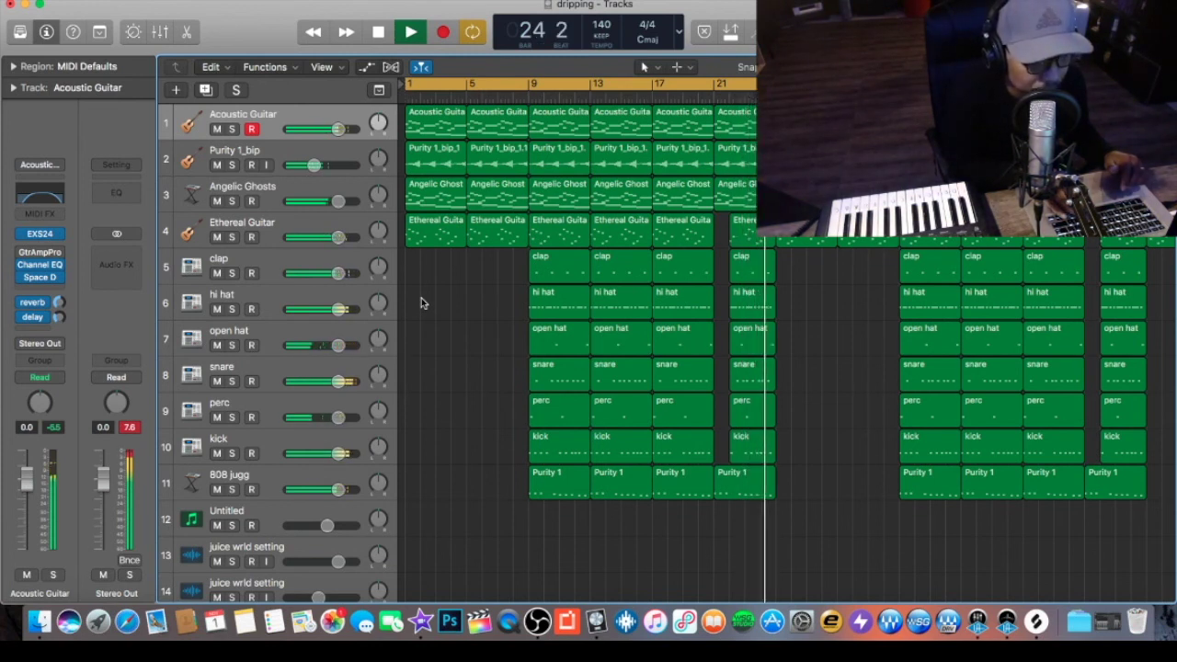
Step: Stop the full-arrangement playback at the end of bar 24
{"action": "key", "text": "space"}
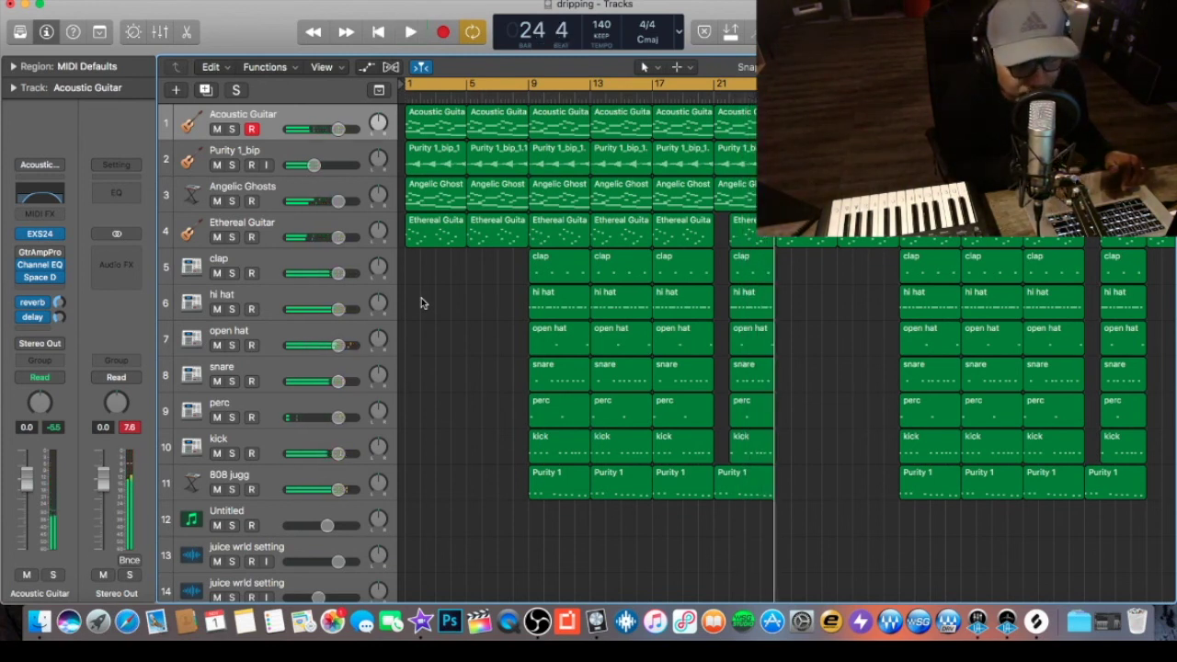